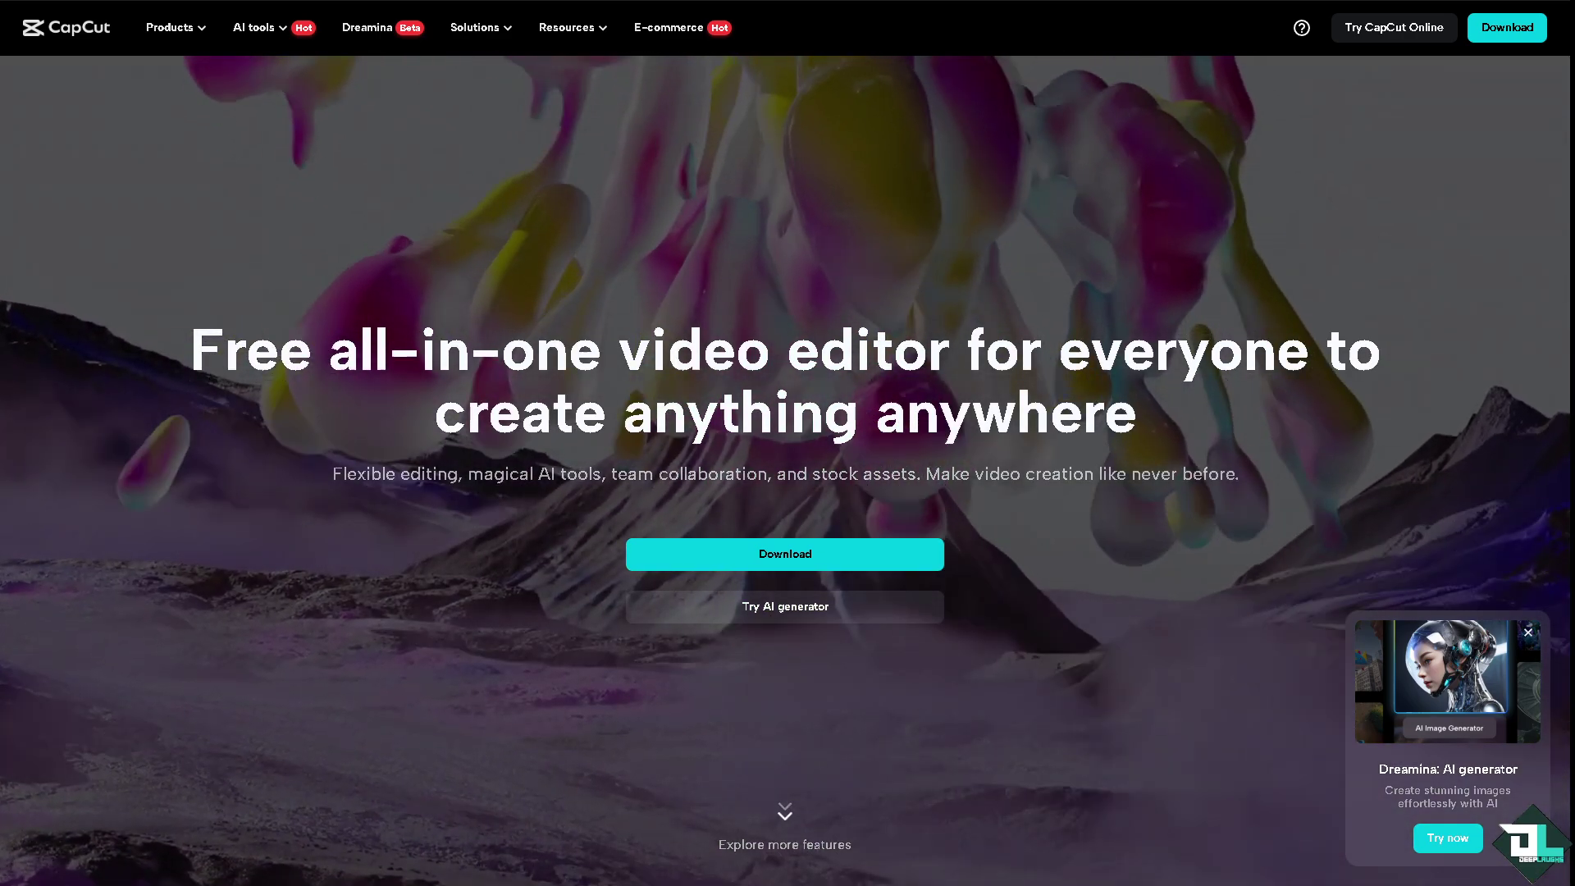
Scroll down the CapCut homepage to the Remove background feature section
{"action": "scroll", "coordinate": [787, 459], "scroll_direction": "down", "scroll_amount": 5}
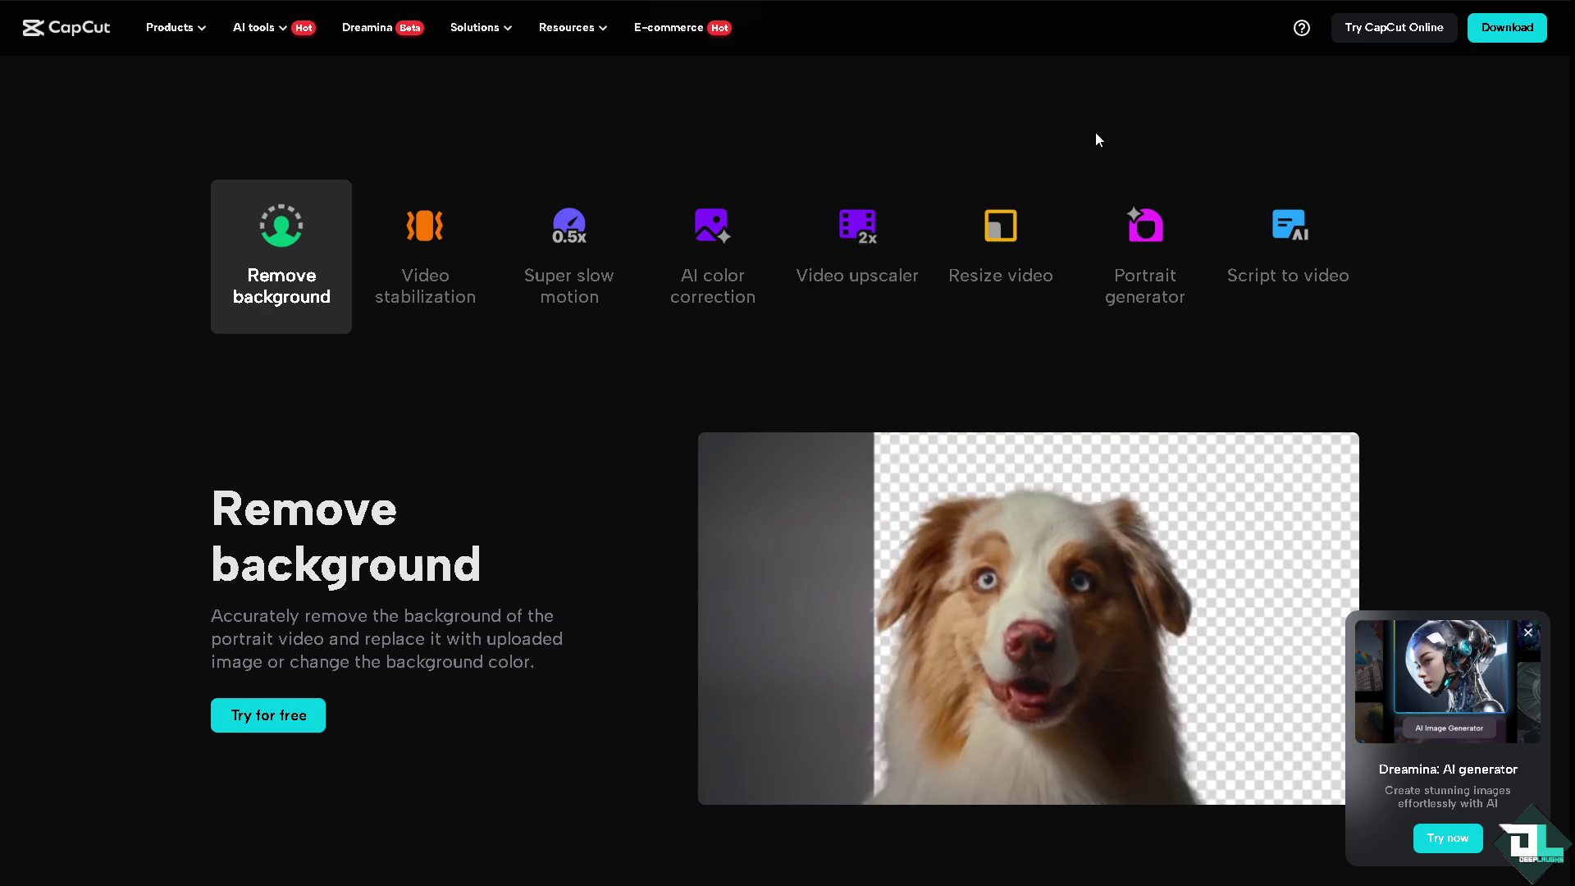
Open CapCut Online and page forward through two of its welcome slides
{"action": "left_click", "coordinate": [1377, 31]}
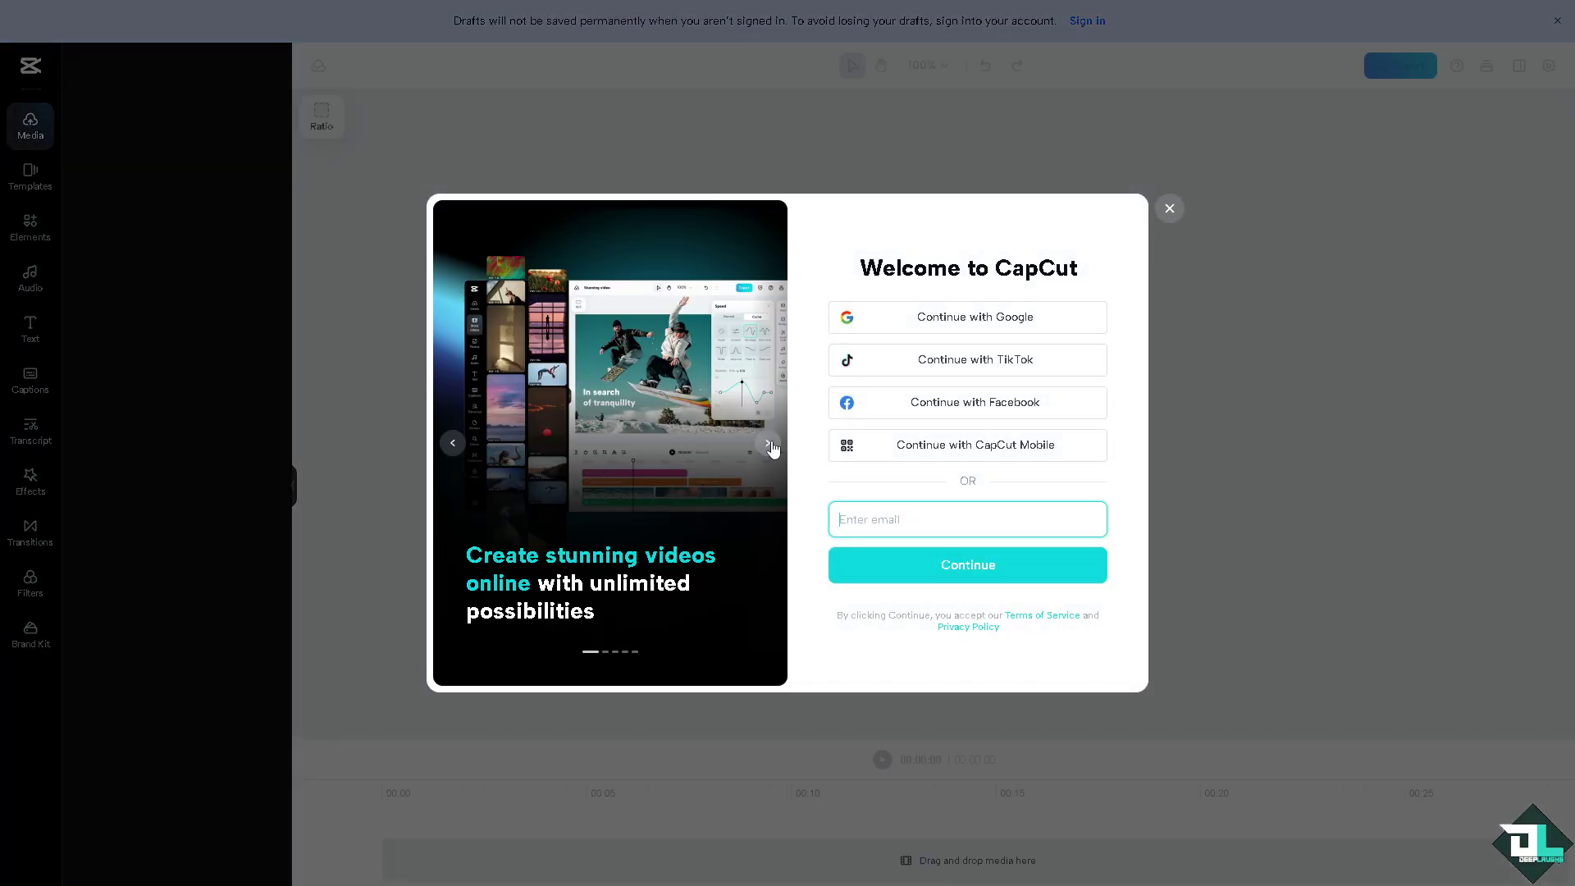
{"action": "left_click", "coordinate": [768, 444]}
{"action": "left_click", "coordinate": [769, 446]}
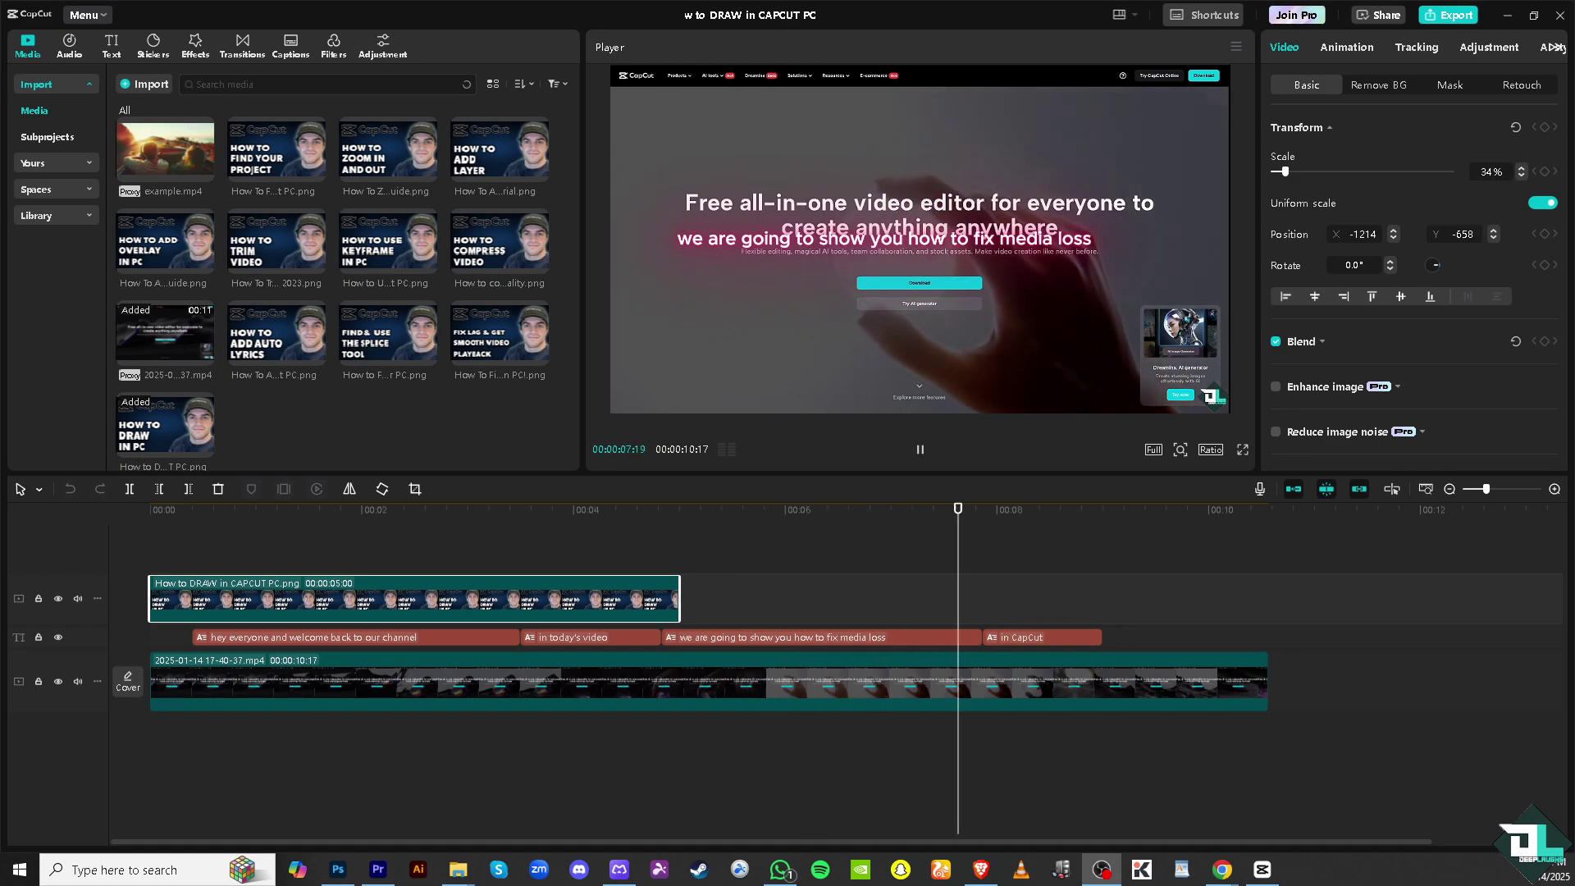
{"action": "left_click", "coordinate": [920, 449]}
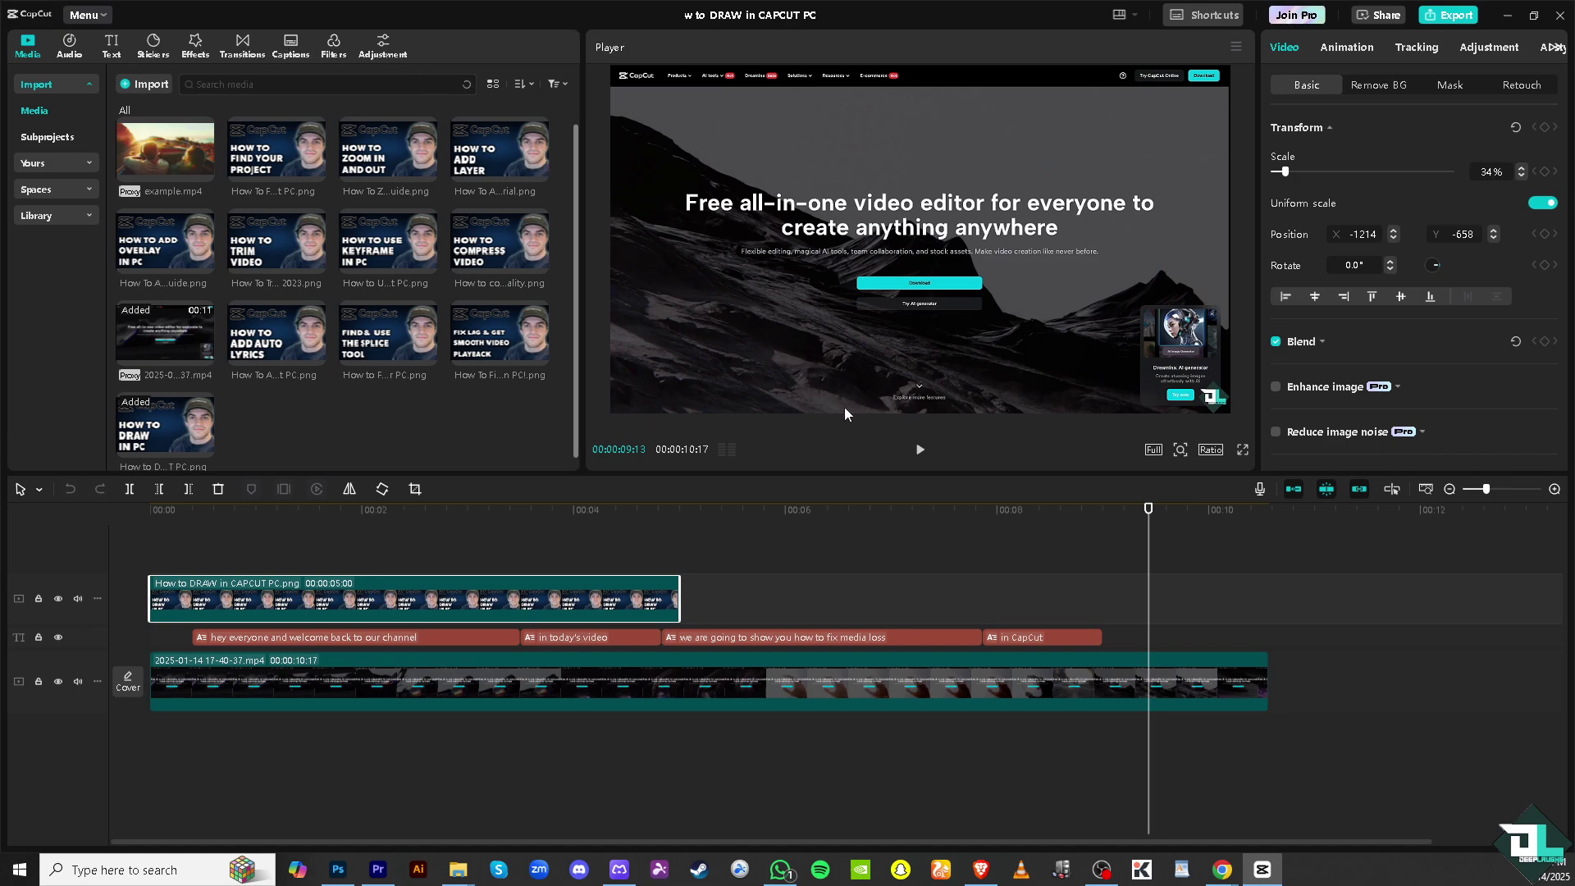
{"action": "left_click_drag", "start_coordinate": [1147, 513], "coordinate": [107, 493]}
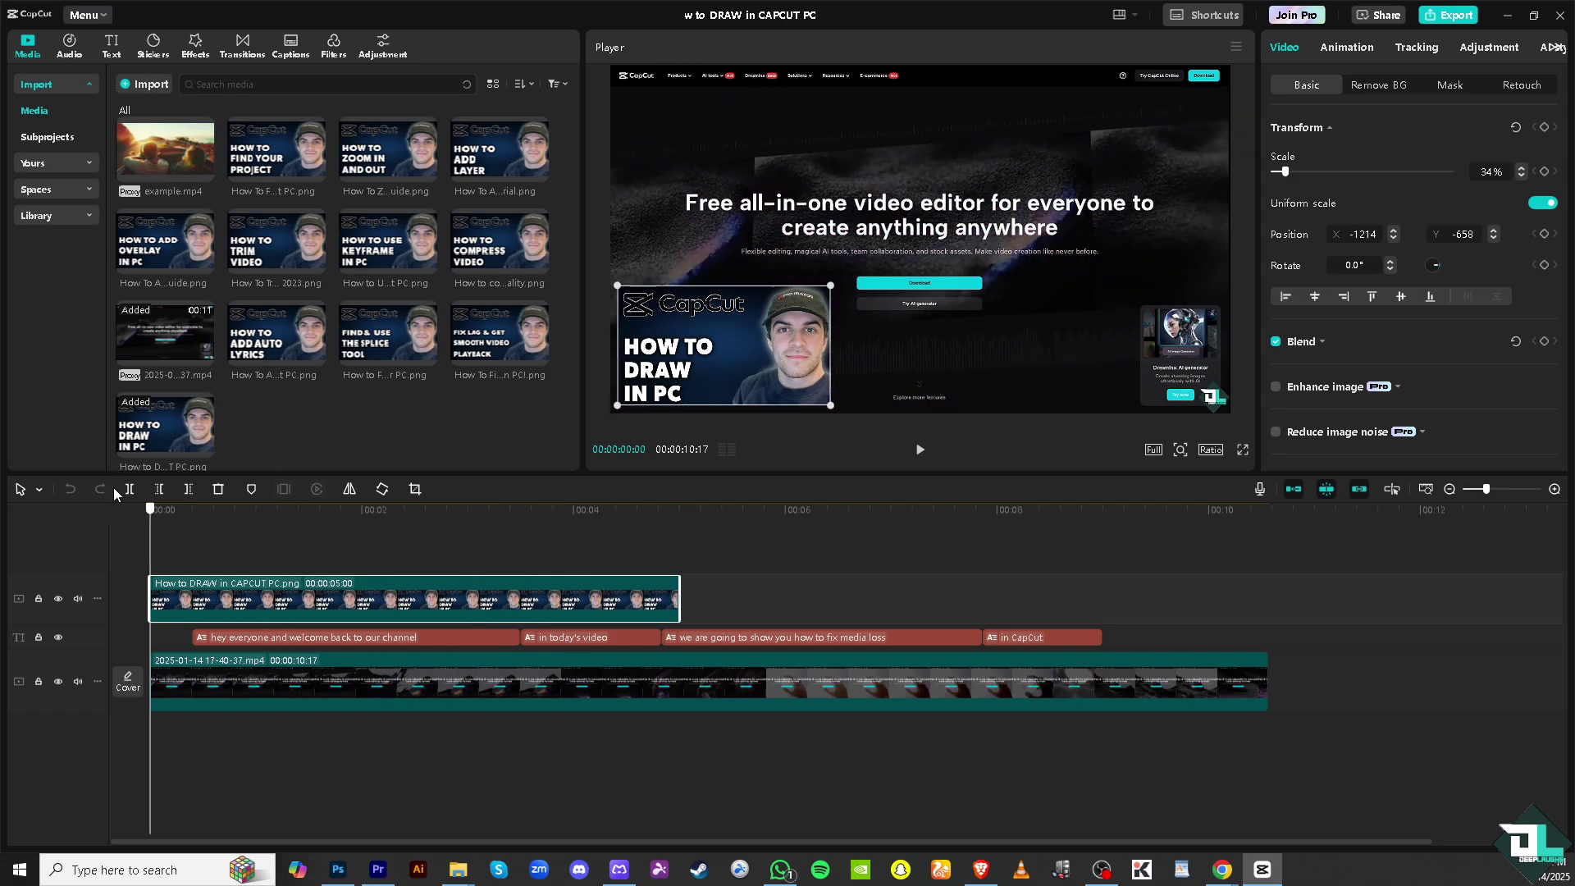
{"action": "left_click_drag", "start_coordinate": [118, 488], "coordinate": [164, 509]}
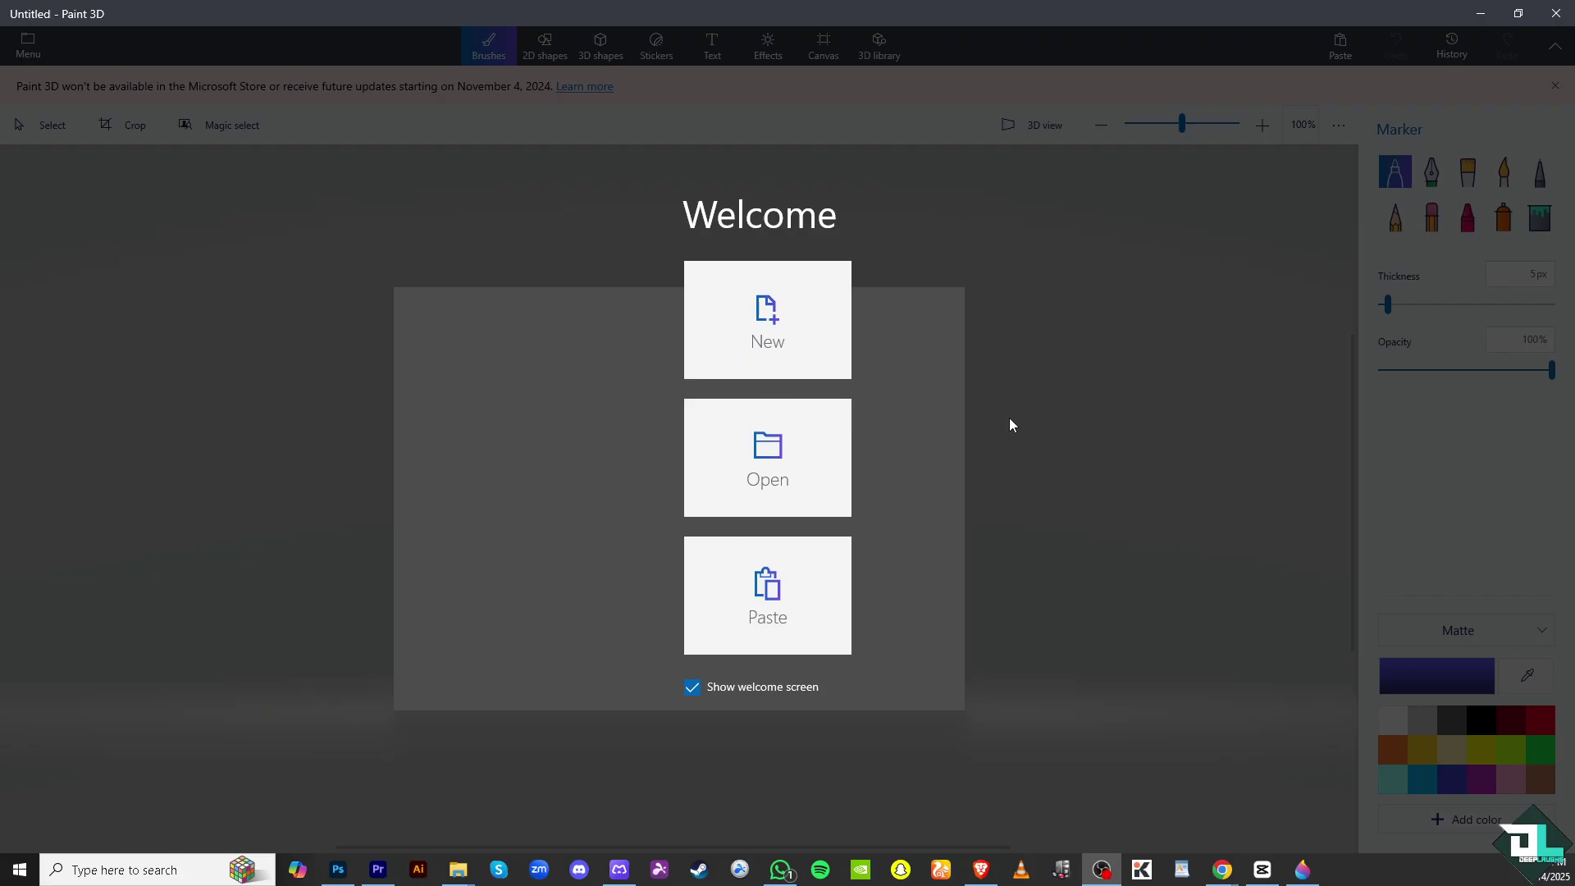
Start a new blank Paint 3D canvas with a black 50px oil brush
{"action": "left_click", "coordinate": [808, 318]}
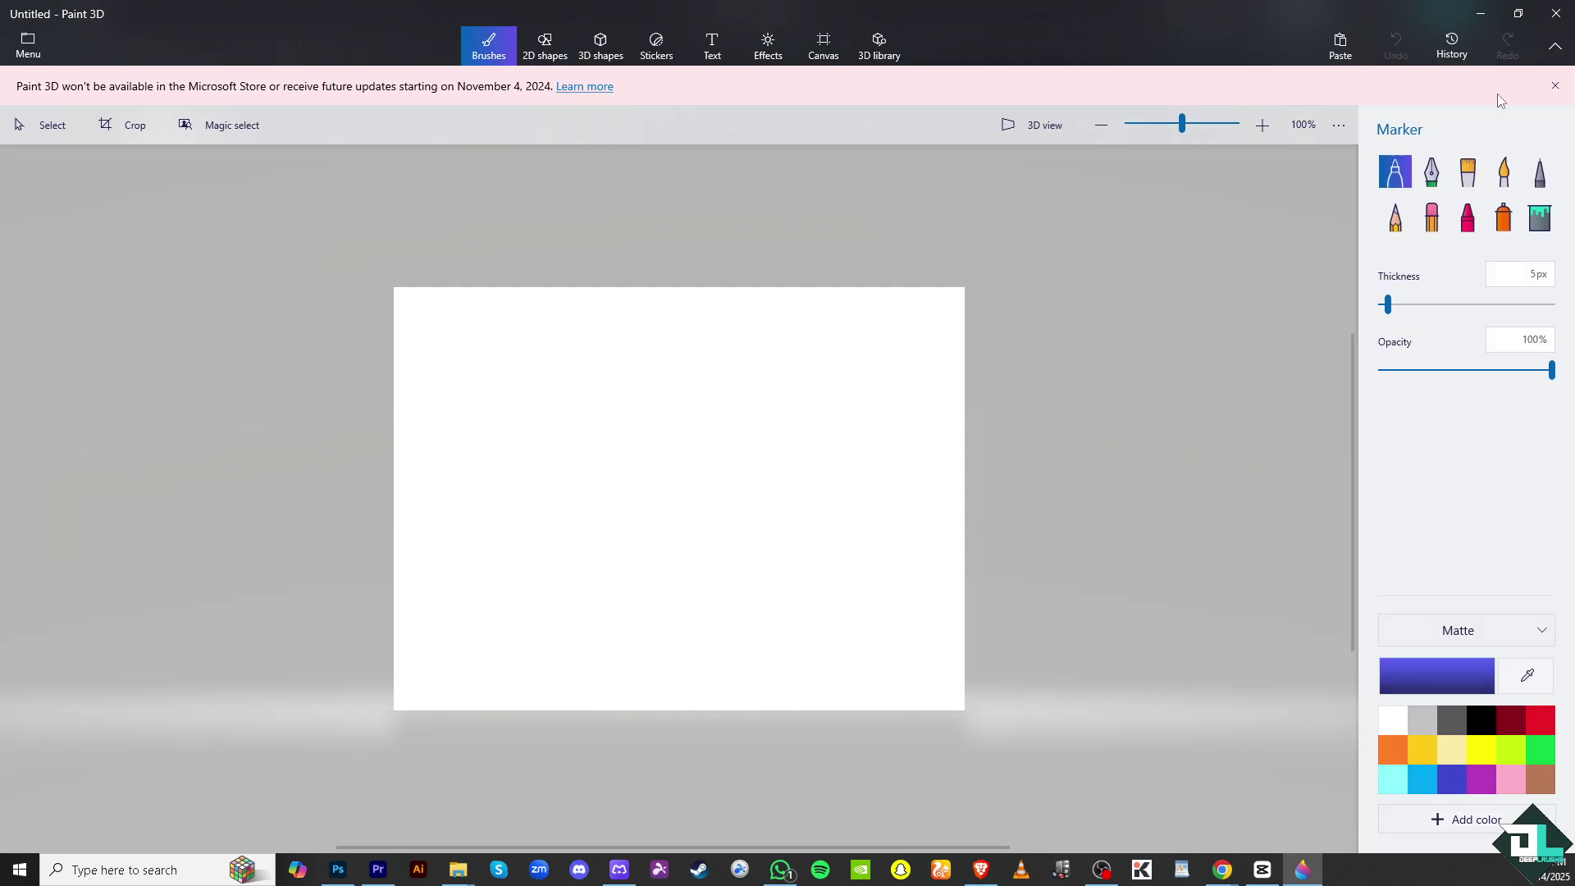
{"action": "left_click", "coordinate": [1555, 85]}
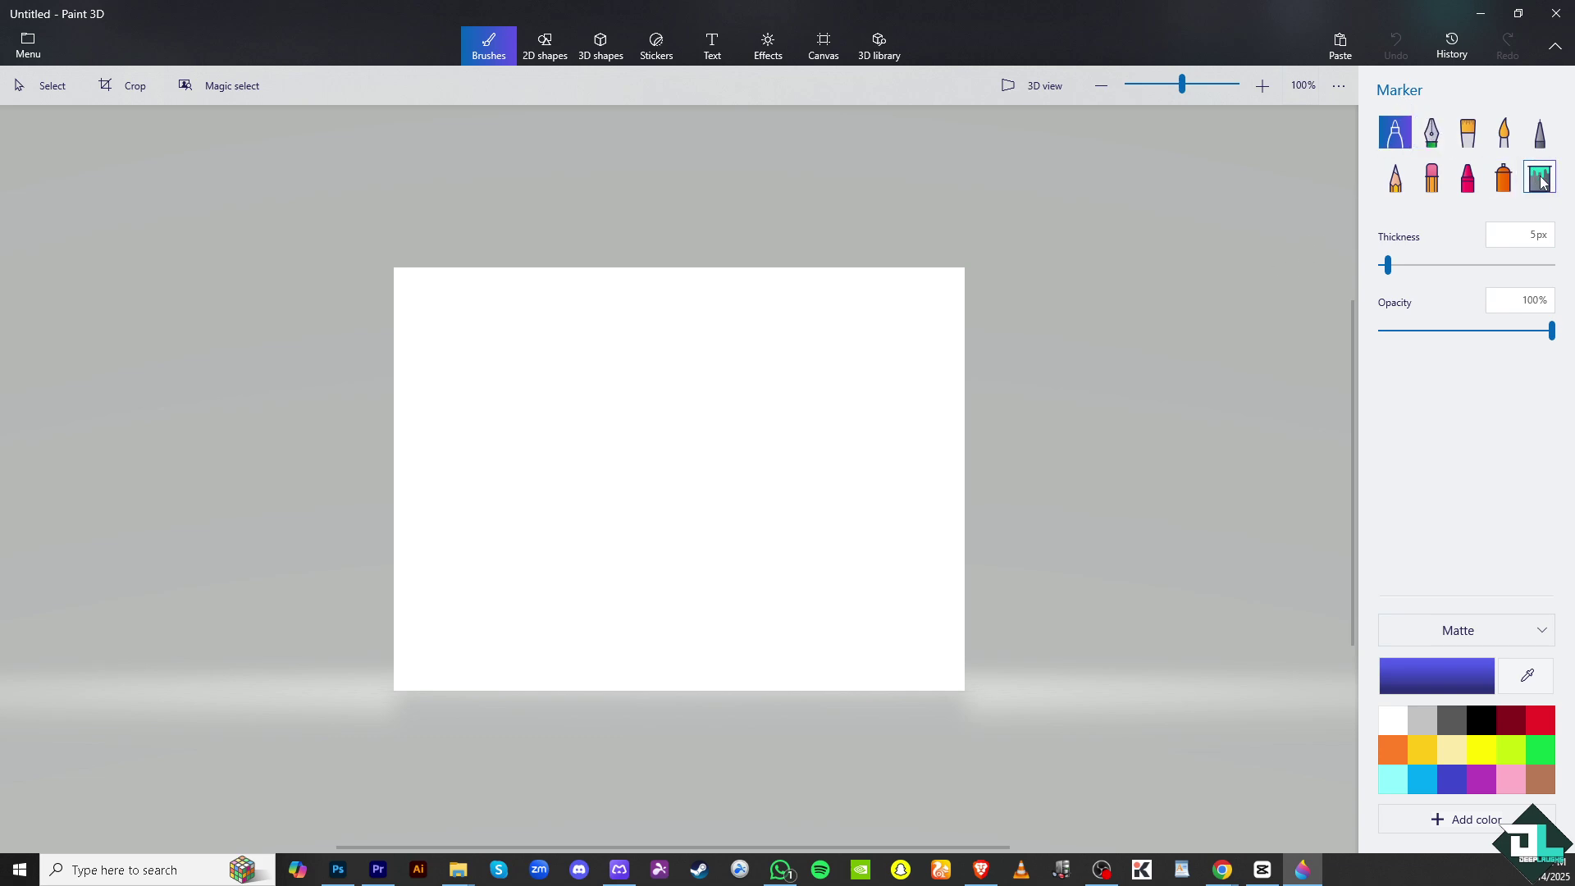
{"action": "left_click", "coordinate": [1473, 139]}
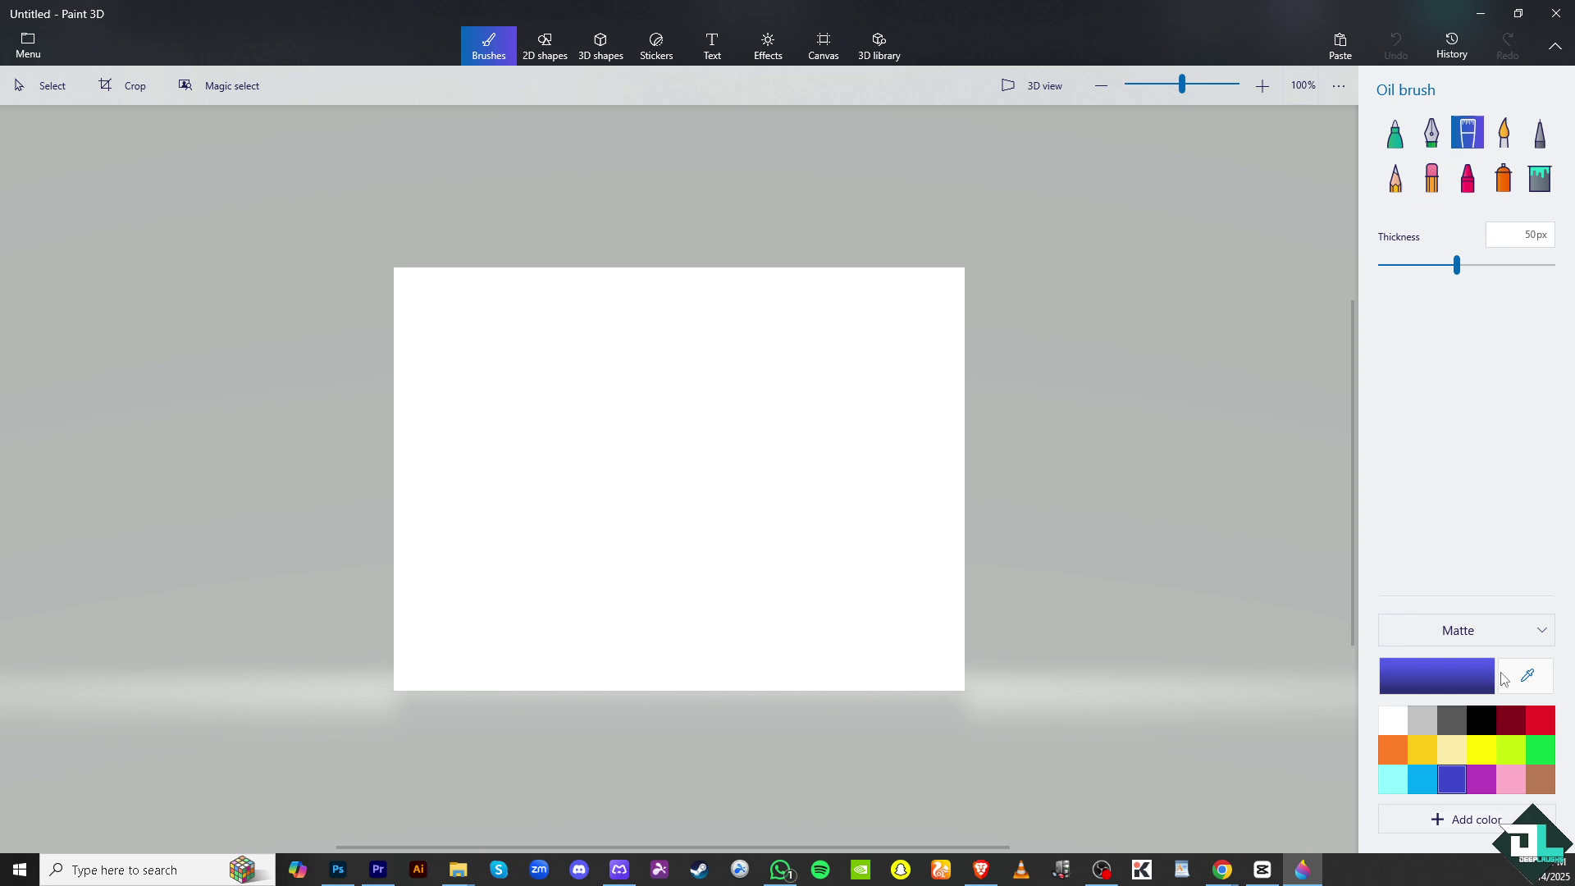
{"action": "left_click", "coordinate": [1481, 719]}
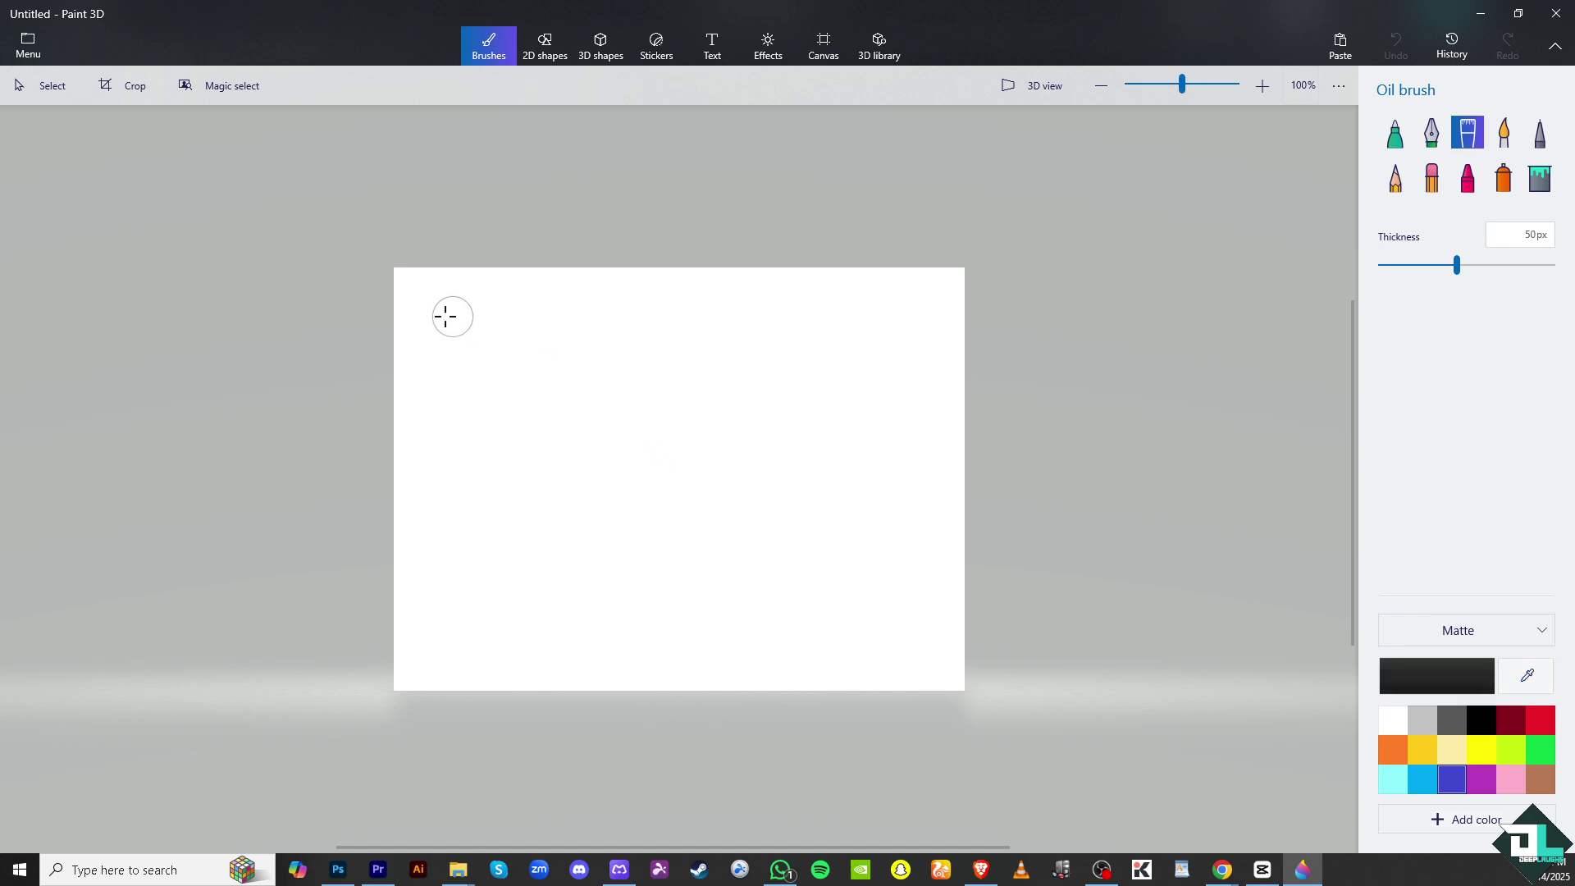
Paint the face outline, ear, eyes, nose, smile and black hair in thick strokes
{"action": "mouse_move", "coordinate": [445, 317]}
{"action": "left_mouse_down"}
{"action": "mouse_move", "coordinate": [448, 384]}
{"action": "mouse_move", "coordinate": [476, 380]}
{"action": "mouse_move", "coordinate": [497, 341]}
{"action": "mouse_move", "coordinate": [600, 349]}
{"action": "mouse_move", "coordinate": [602, 319]}
{"action": "mouse_move", "coordinate": [457, 316]}
{"action": "mouse_move", "coordinate": [455, 363]}
{"action": "mouse_move", "coordinate": [477, 328]}
{"action": "mouse_move", "coordinate": [466, 342]}
{"action": "mouse_move", "coordinate": [466, 328]}
{"action": "mouse_move", "coordinate": [535, 568]}
{"action": "mouse_move", "coordinate": [679, 602]}
{"action": "mouse_move", "coordinate": [820, 509]}
{"action": "mouse_move", "coordinate": [826, 468]}
{"action": "left_mouse_up"}
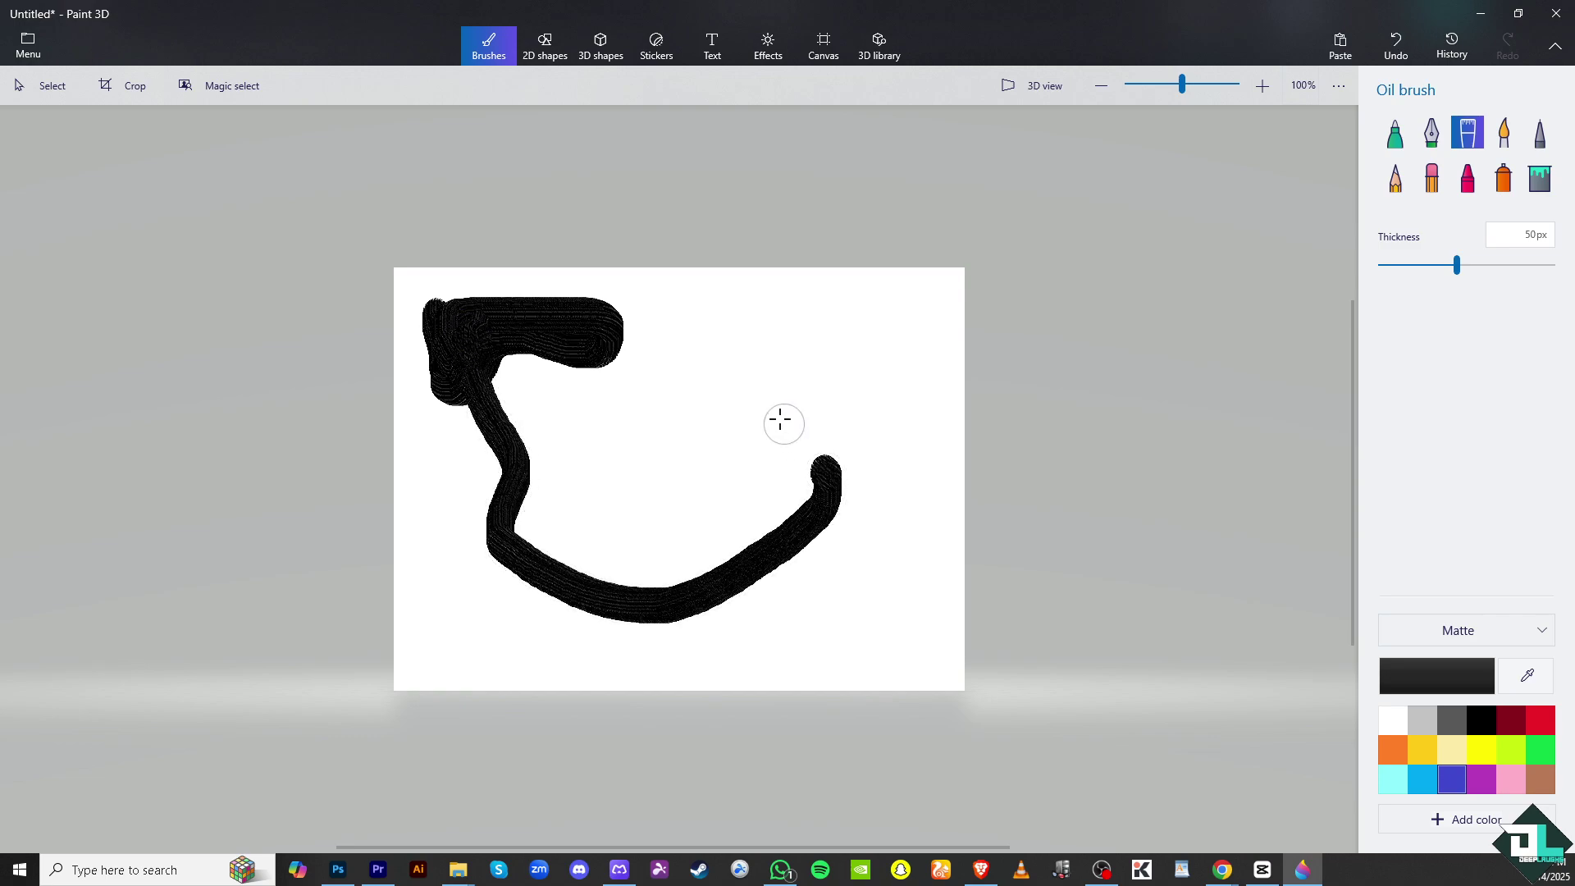
{"action": "mouse_move", "coordinate": [758, 402]}
{"action": "left_mouse_down"}
{"action": "mouse_move", "coordinate": [891, 381]}
{"action": "mouse_move", "coordinate": [860, 449]}
{"action": "mouse_move", "coordinate": [808, 466]}
{"action": "left_mouse_up"}
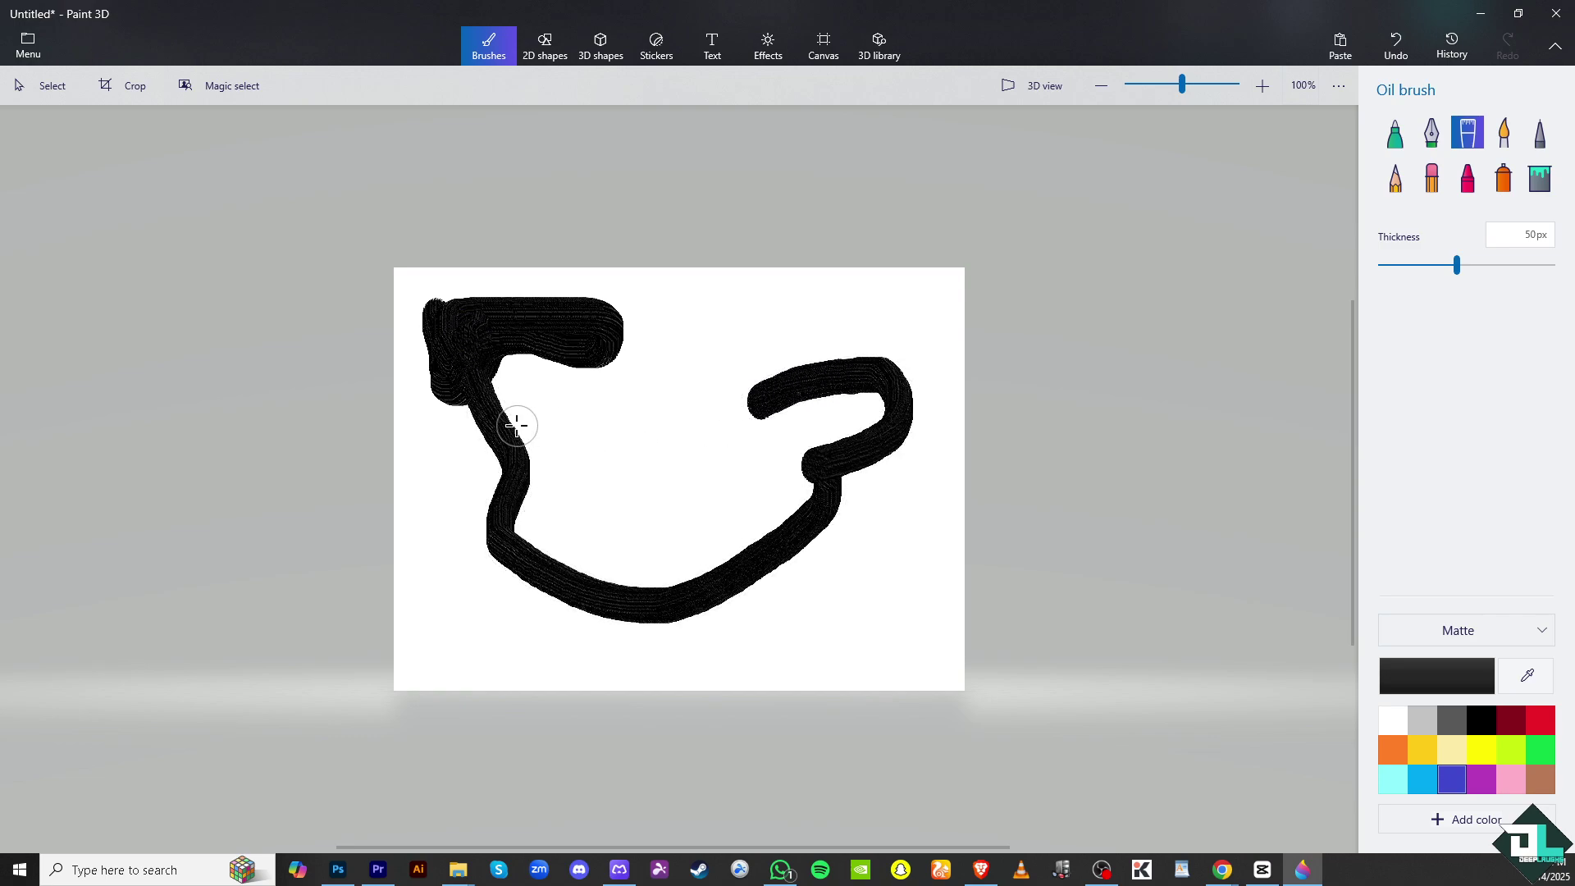
{"action": "left_click_drag", "start_coordinate": [516, 425], "coordinate": [545, 425]}
{"action": "mouse_move", "coordinate": [650, 420]}
{"action": "left_mouse_down"}
{"action": "mouse_move", "coordinate": [684, 420]}
{"action": "mouse_move", "coordinate": [596, 445]}
{"action": "mouse_move", "coordinate": [593, 493]}
{"action": "mouse_move", "coordinate": [641, 547]}
{"action": "mouse_move", "coordinate": [700, 512]}
{"action": "left_mouse_up"}
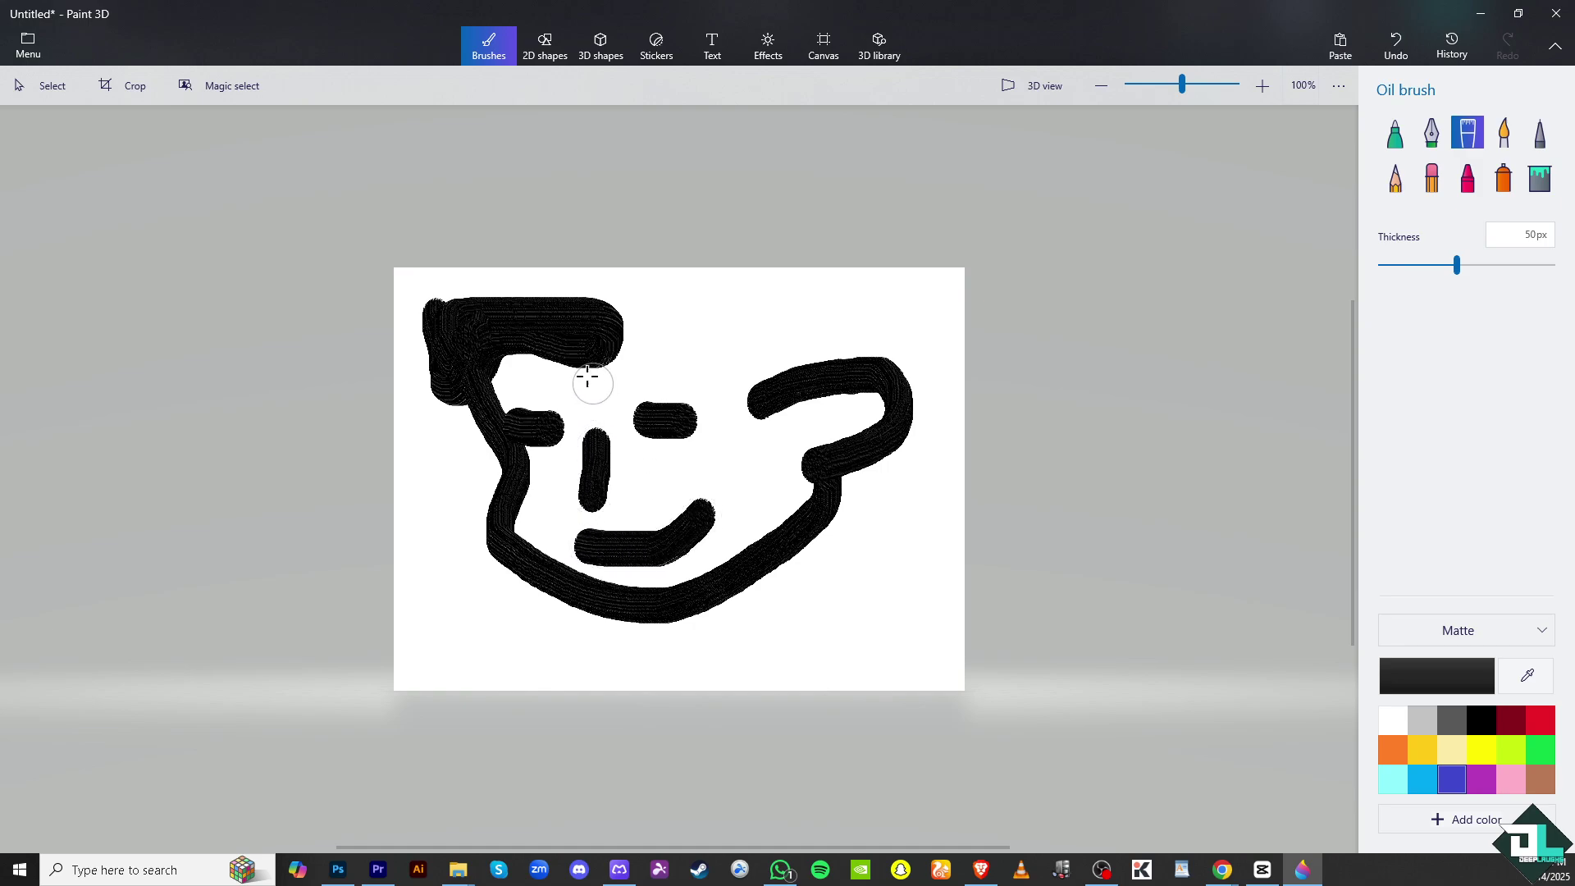
{"action": "mouse_move", "coordinate": [435, 324]}
{"action": "left_mouse_down"}
{"action": "mouse_move", "coordinate": [458, 292]}
{"action": "mouse_move", "coordinate": [656, 263]}
{"action": "mouse_move", "coordinate": [835, 280]}
{"action": "mouse_move", "coordinate": [866, 315]}
{"action": "mouse_move", "coordinate": [810, 374]}
{"action": "mouse_move", "coordinate": [661, 338]}
{"action": "mouse_move", "coordinate": [549, 283]}
{"action": "mouse_move", "coordinate": [749, 318]}
{"action": "mouse_move", "coordinate": [718, 290]}
{"action": "mouse_move", "coordinate": [512, 282]}
{"action": "mouse_move", "coordinate": [776, 285]}
{"action": "mouse_move", "coordinate": [842, 317]}
{"action": "mouse_move", "coordinate": [695, 340]}
{"action": "mouse_move", "coordinate": [646, 310]}
{"action": "mouse_move", "coordinate": [770, 344]}
{"action": "mouse_move", "coordinate": [845, 318]}
{"action": "mouse_move", "coordinate": [828, 353]}
{"action": "left_mouse_up"}
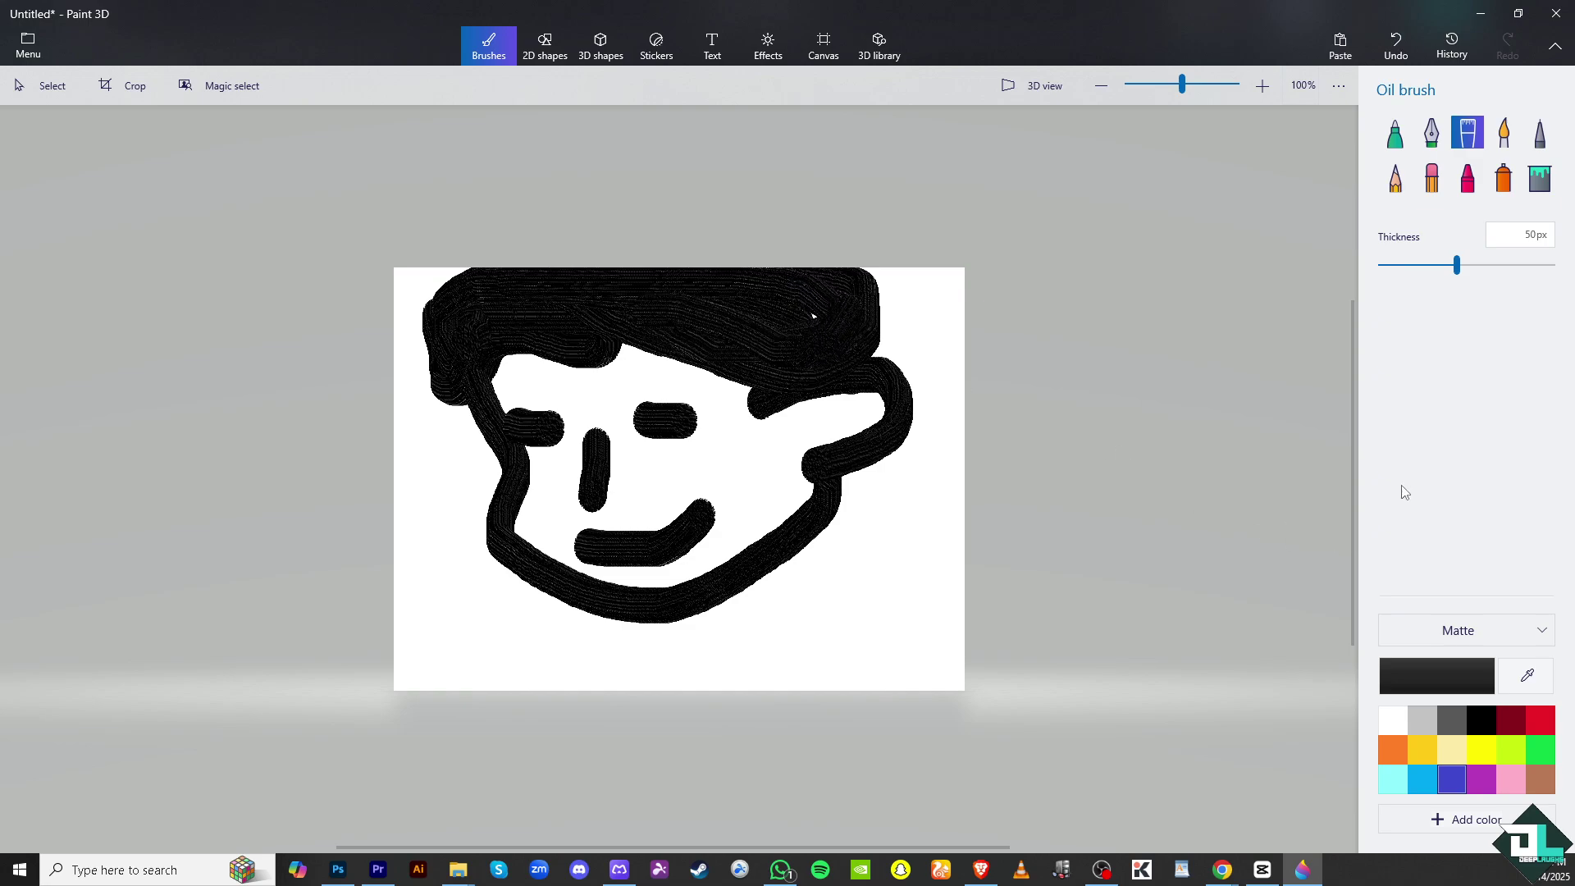
Fill the face interior with pale cream and bring up the file menu
{"action": "left_click", "coordinate": [1540, 177]}
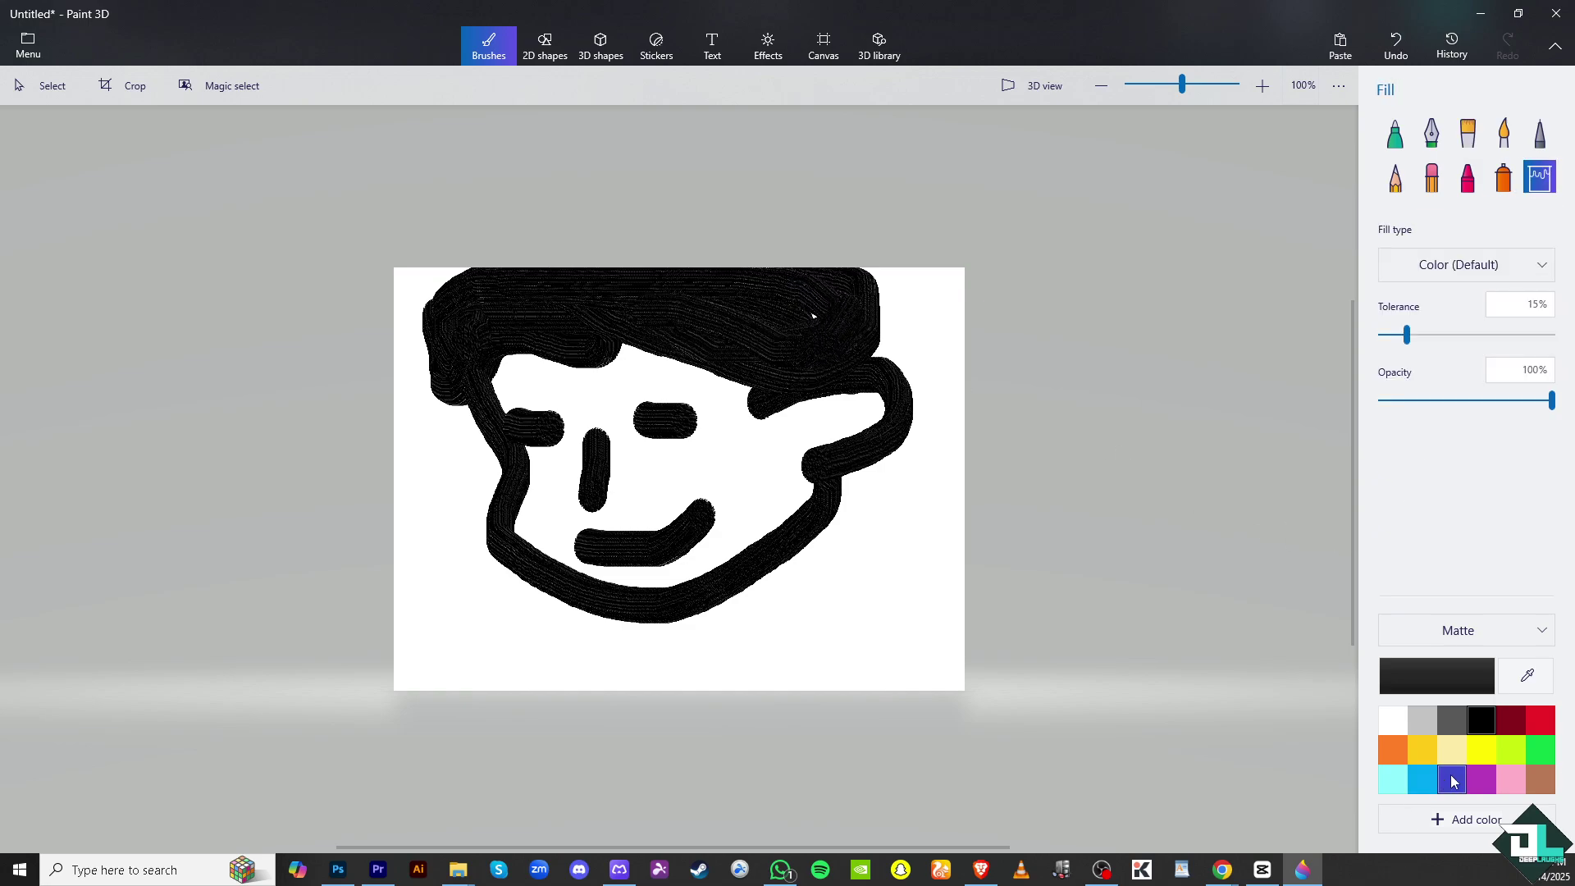
{"action": "left_click", "coordinate": [1452, 749]}
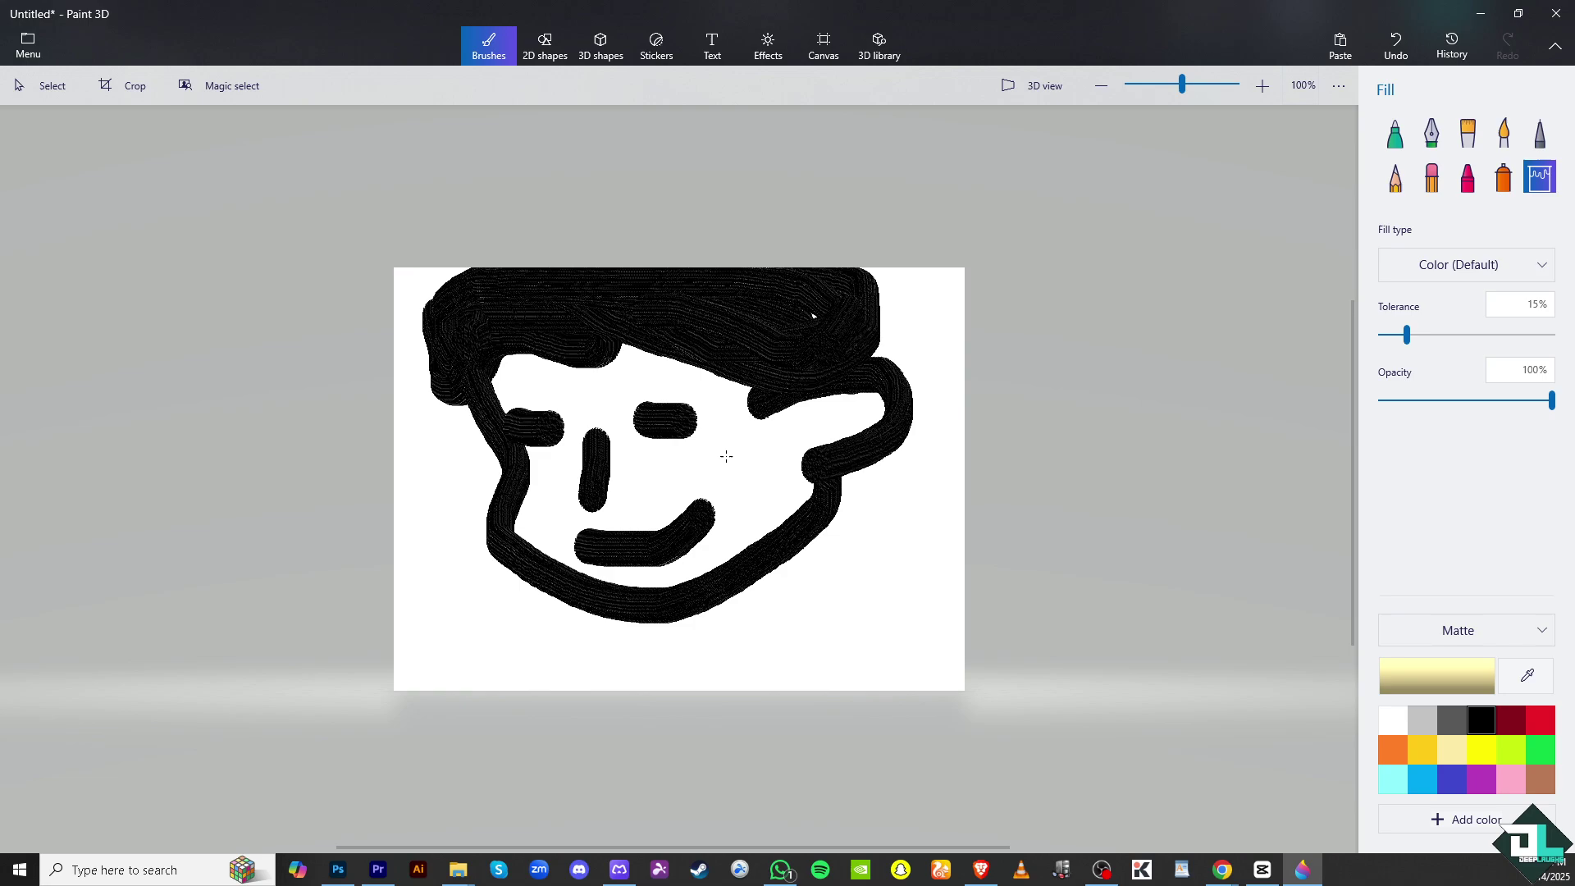
{"action": "left_click", "coordinate": [726, 456]}
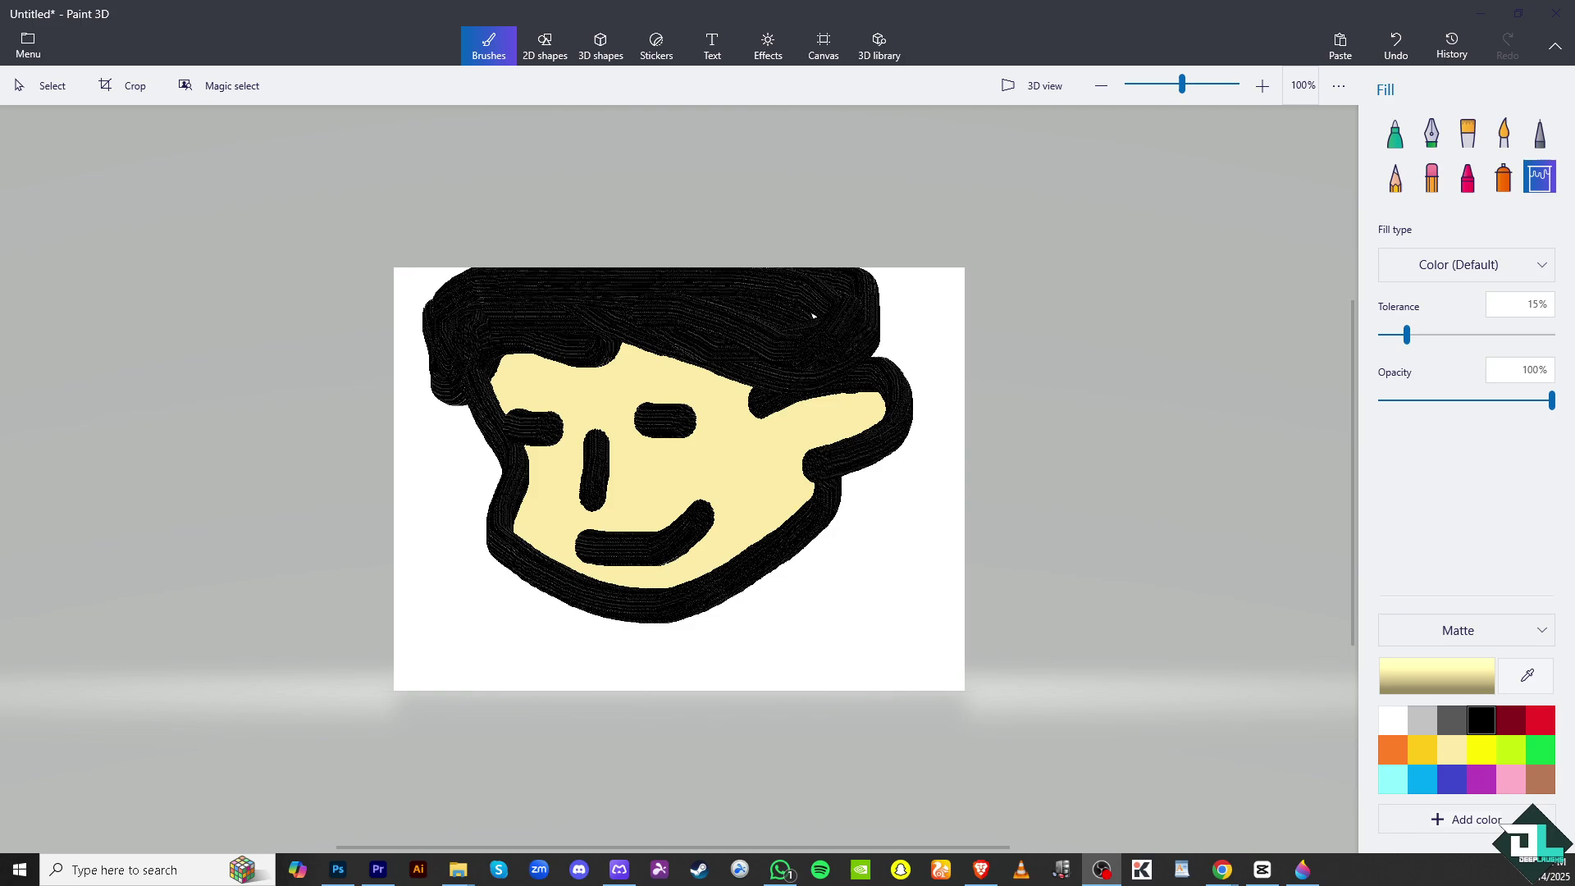
{"action": "left_click", "coordinate": [27, 47]}
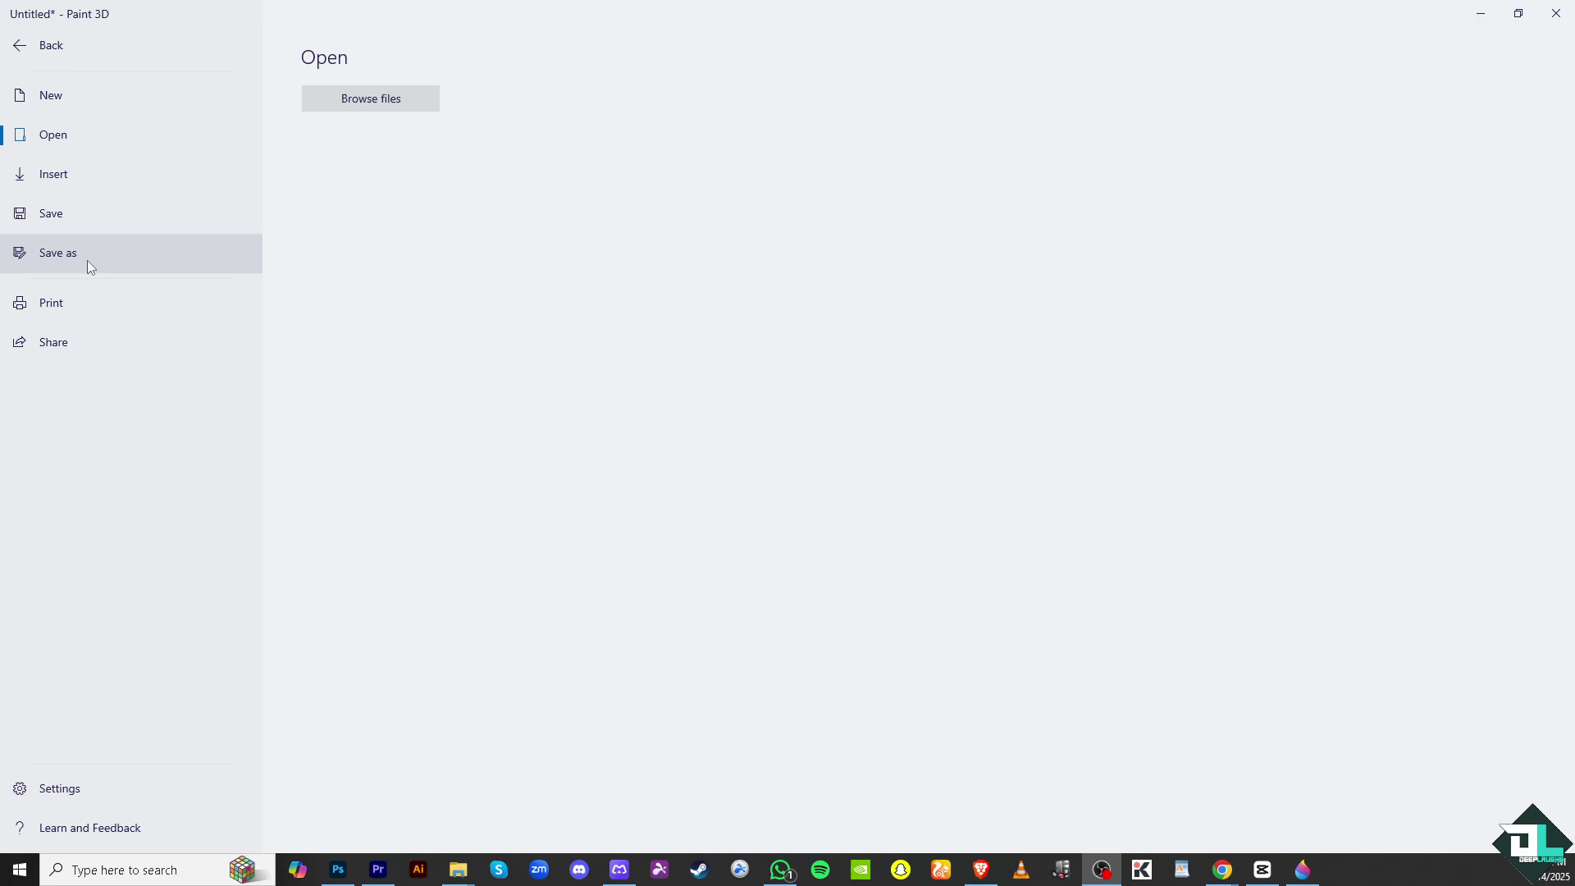
Review the Save as format choices, then close the menu back to the drawing
{"action": "left_click", "coordinate": [87, 259]}
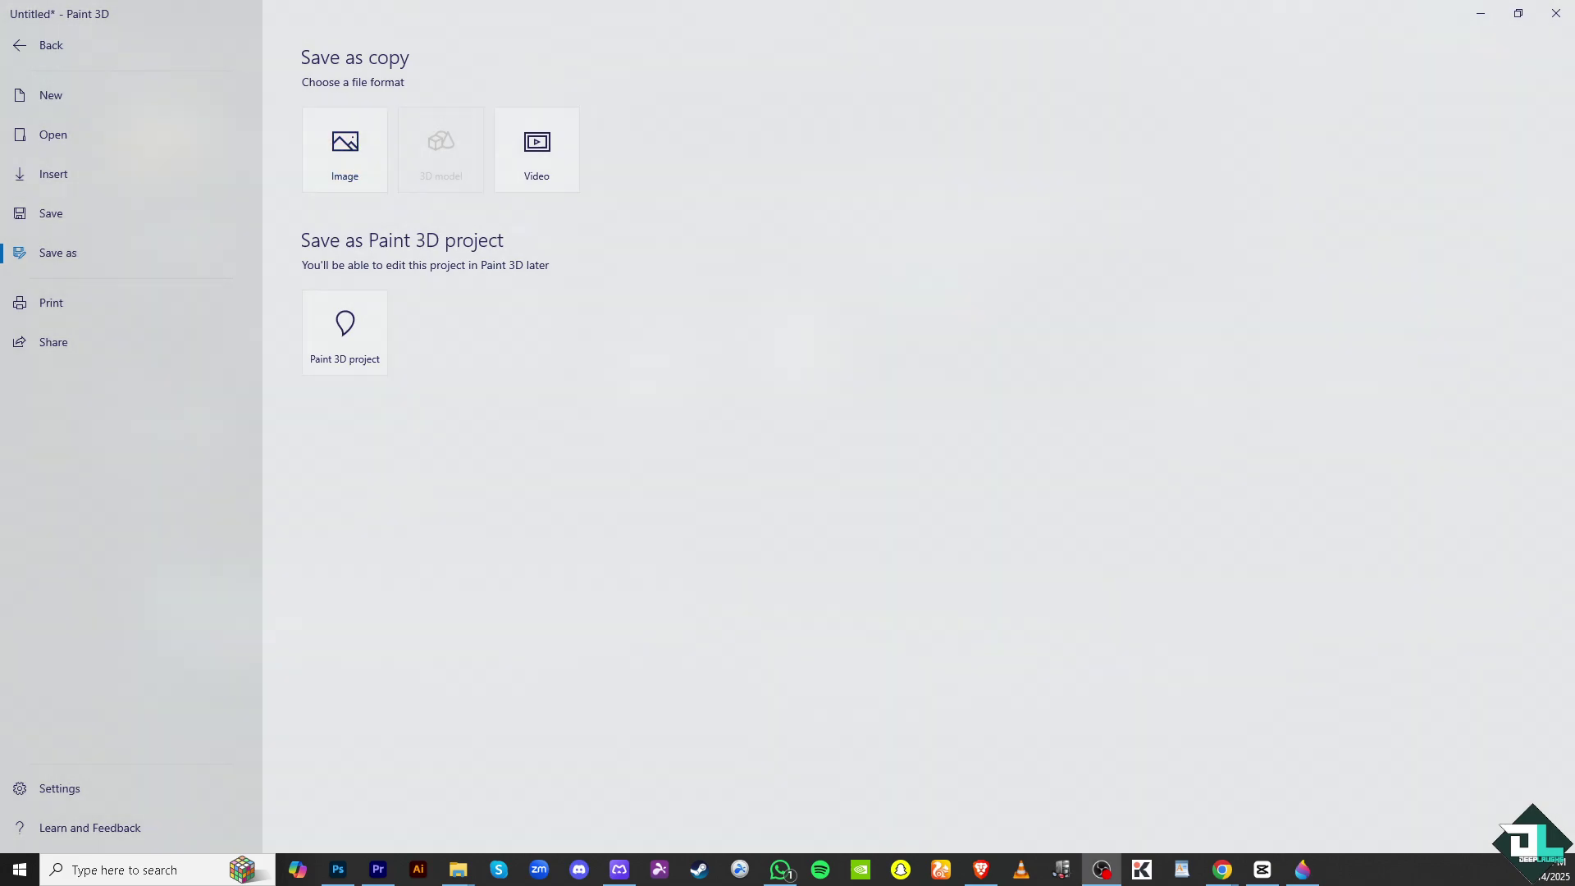
{"action": "key", "text": "Escape"}
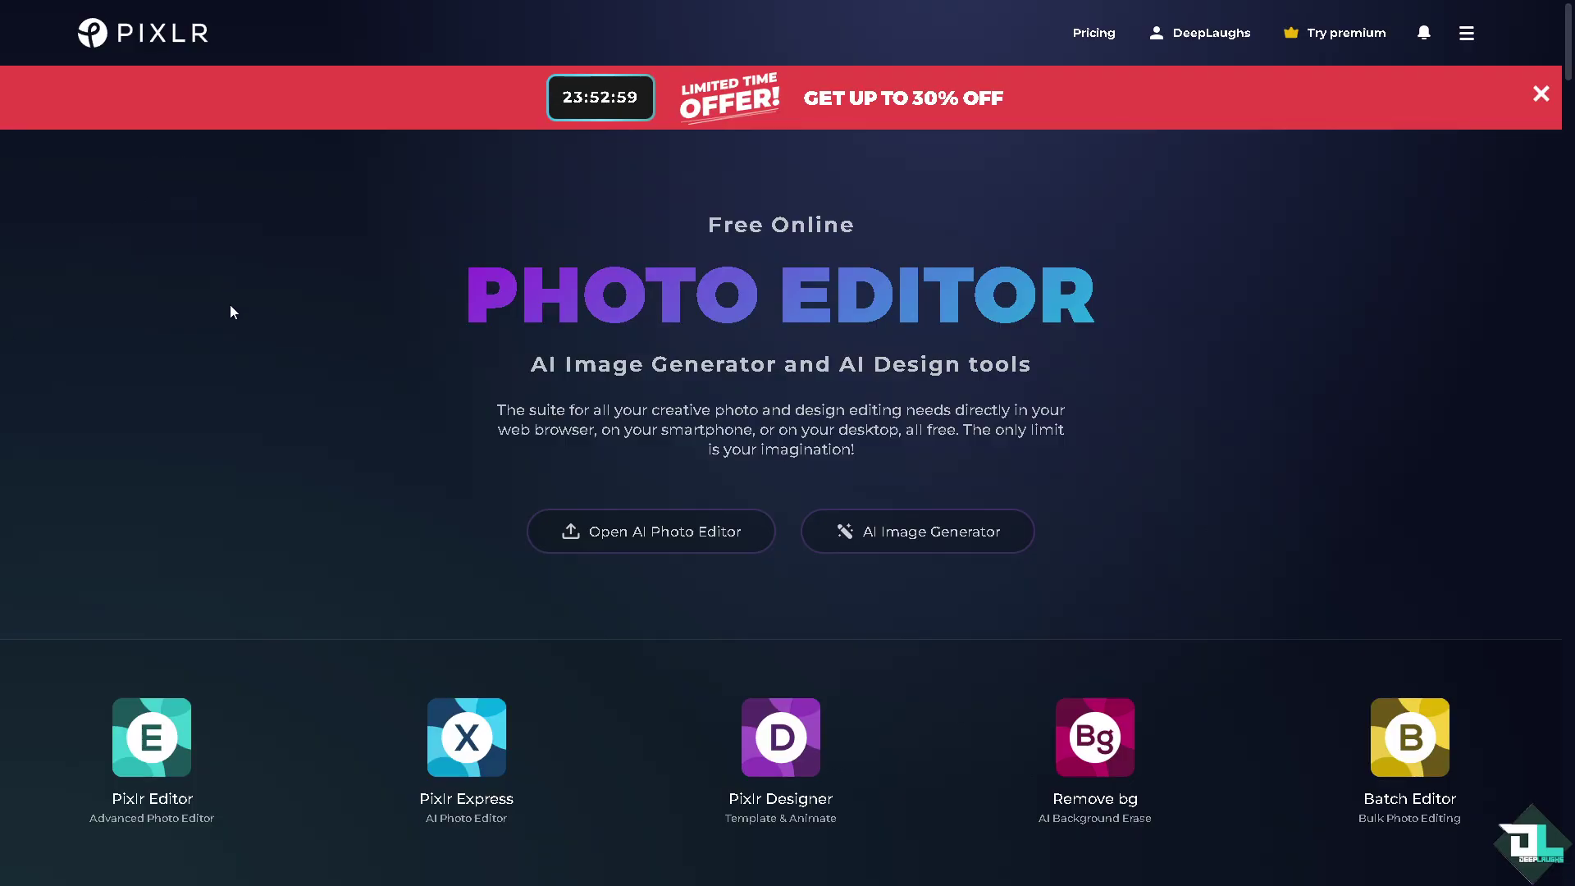
Open the Pixlr Express photo editor and dismiss the What's new announcement
{"action": "left_click", "coordinate": [648, 540]}
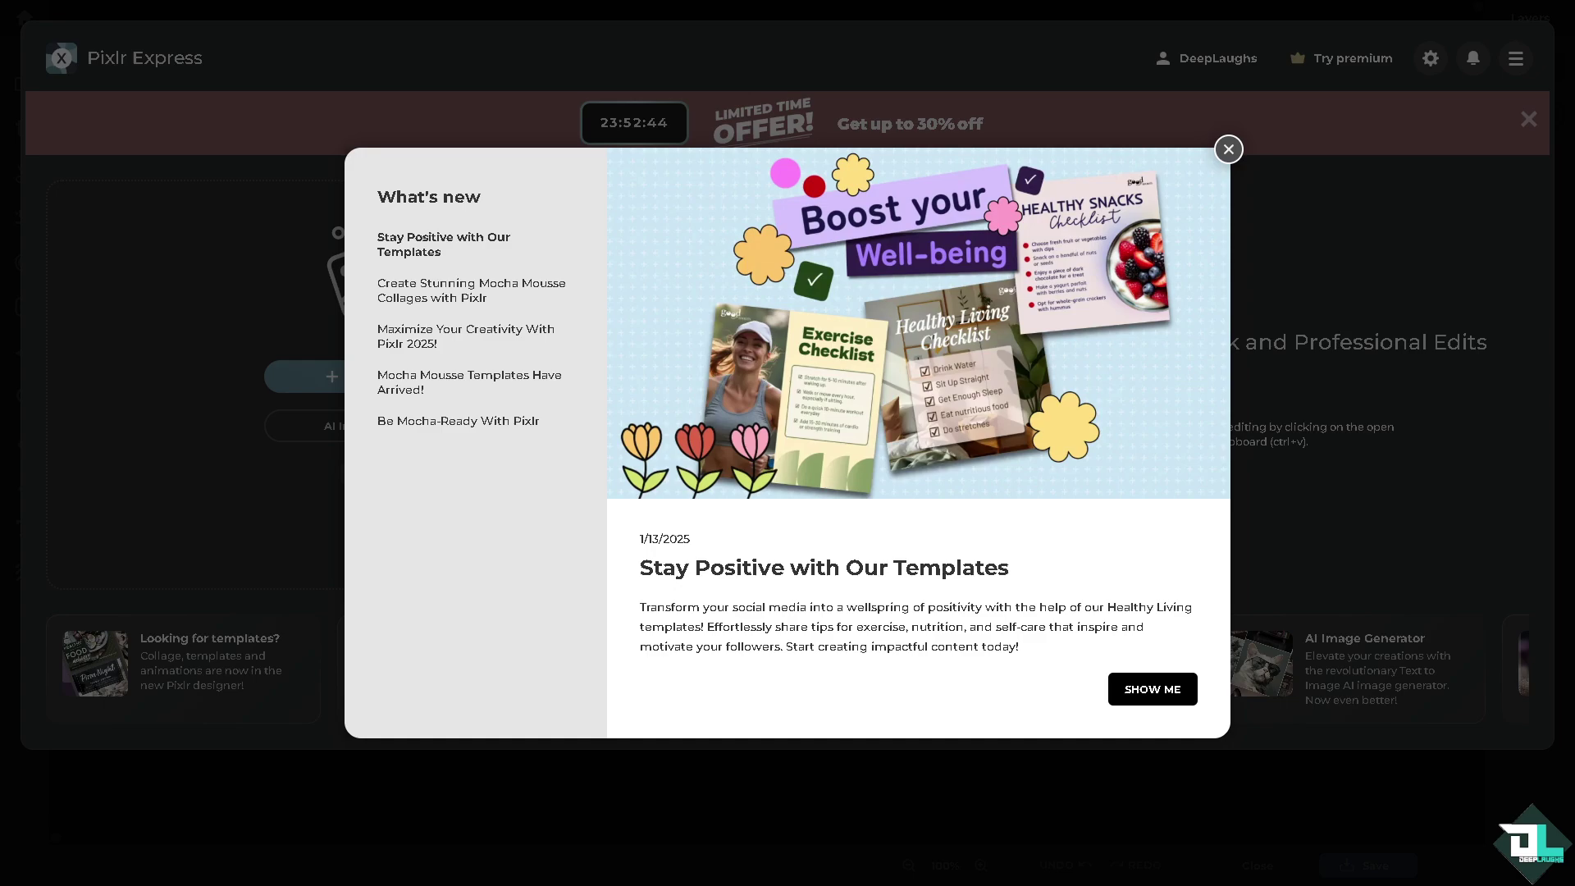
{"action": "left_click", "coordinate": [1228, 148]}
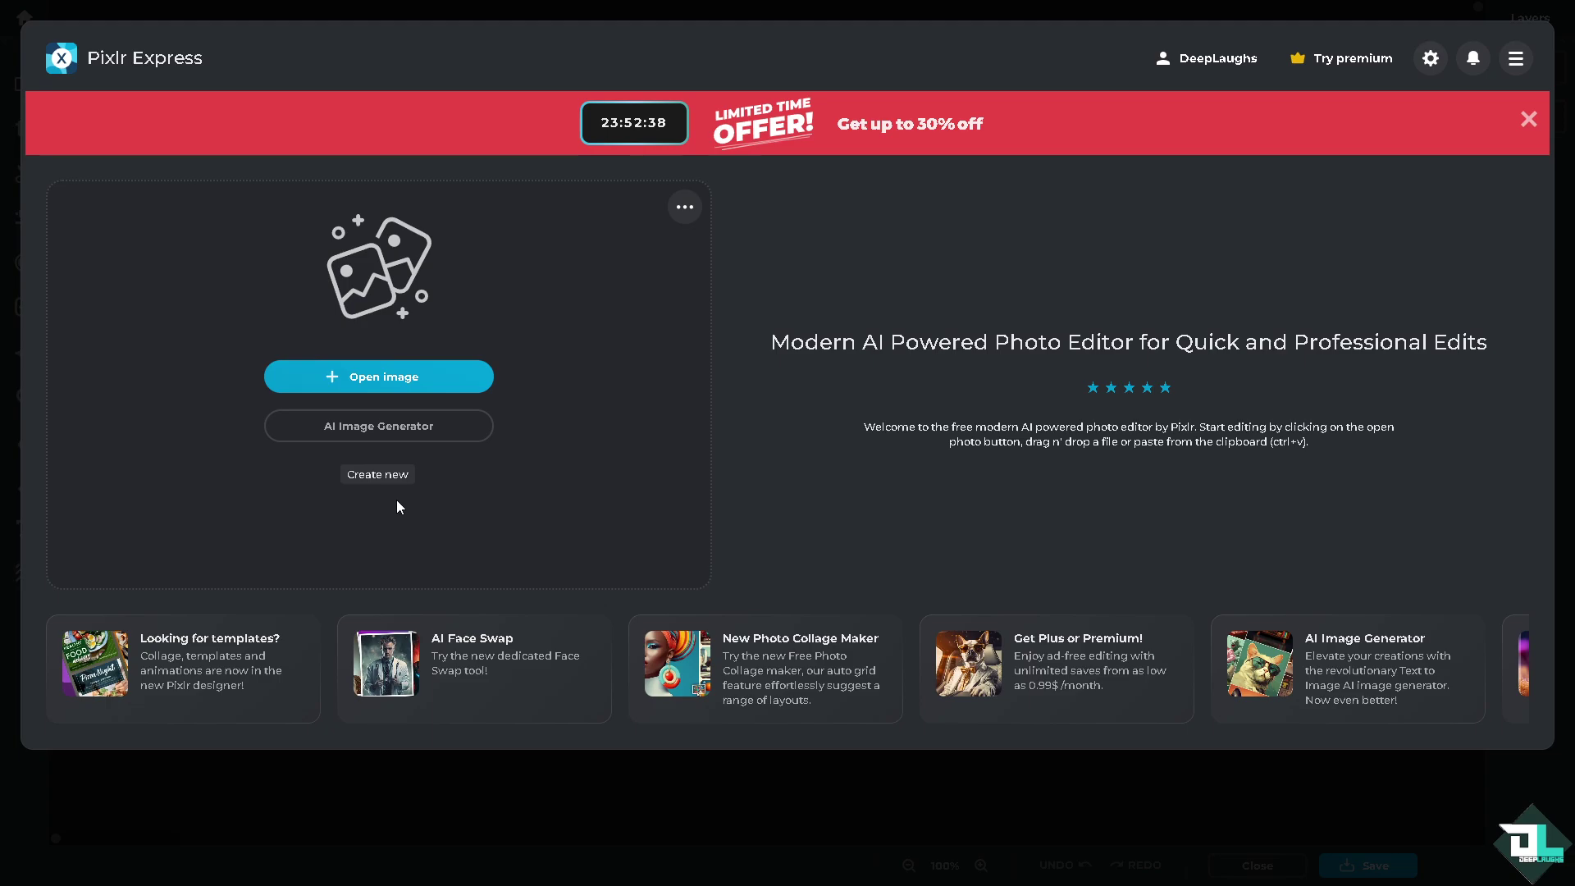
Create a 1000×1000 transparent Art grid canvas named 'How to DRAW in CAPCUT PC'
{"action": "left_click", "coordinate": [377, 474]}
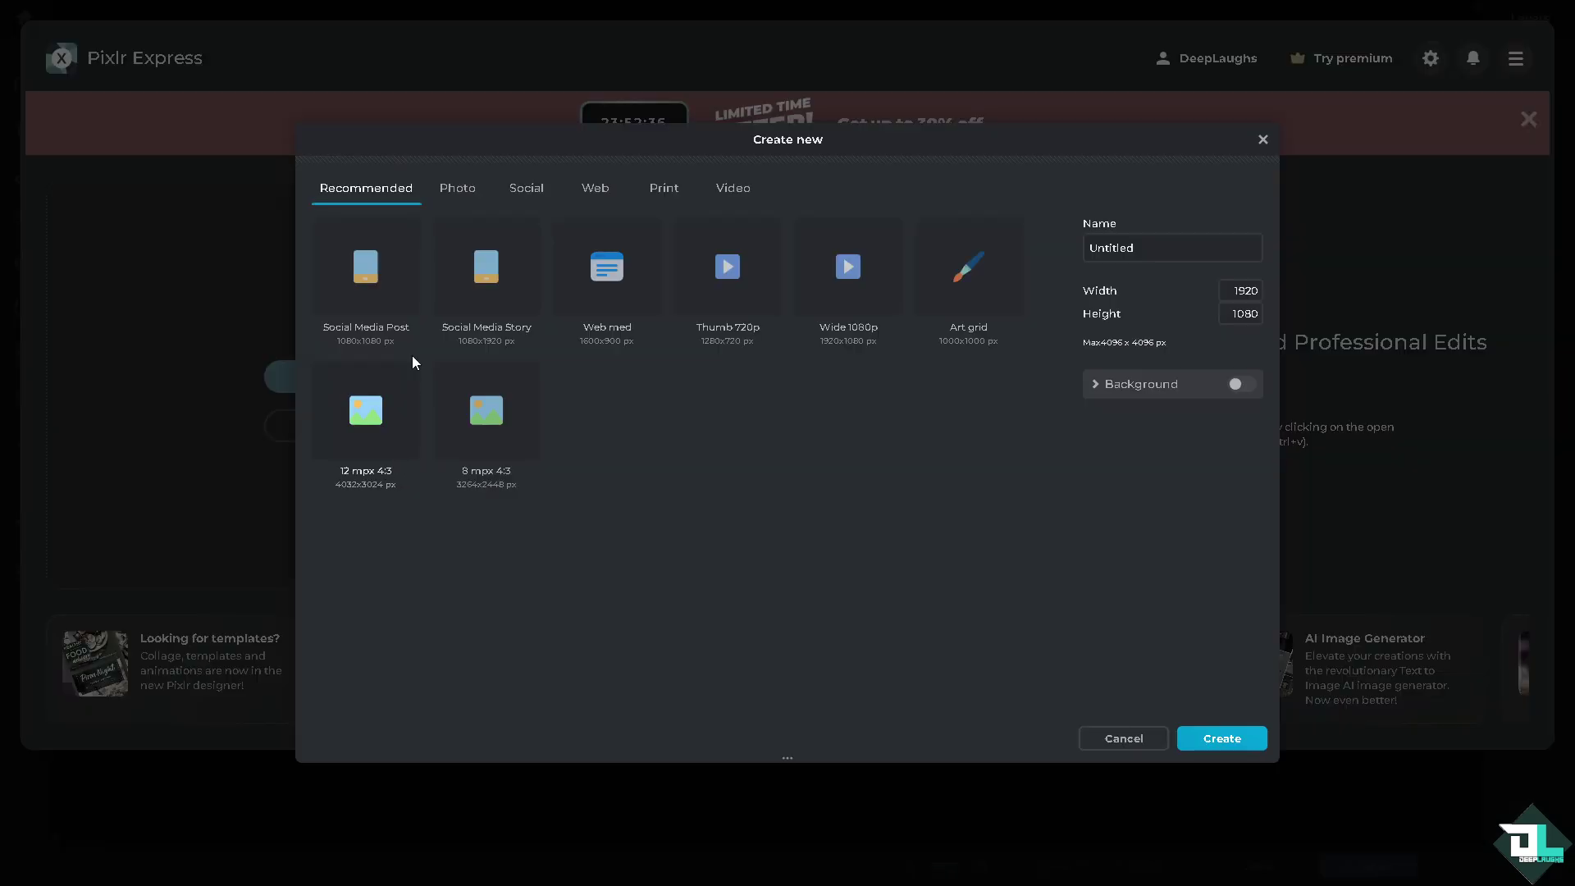
{"action": "left_click", "coordinate": [972, 280]}
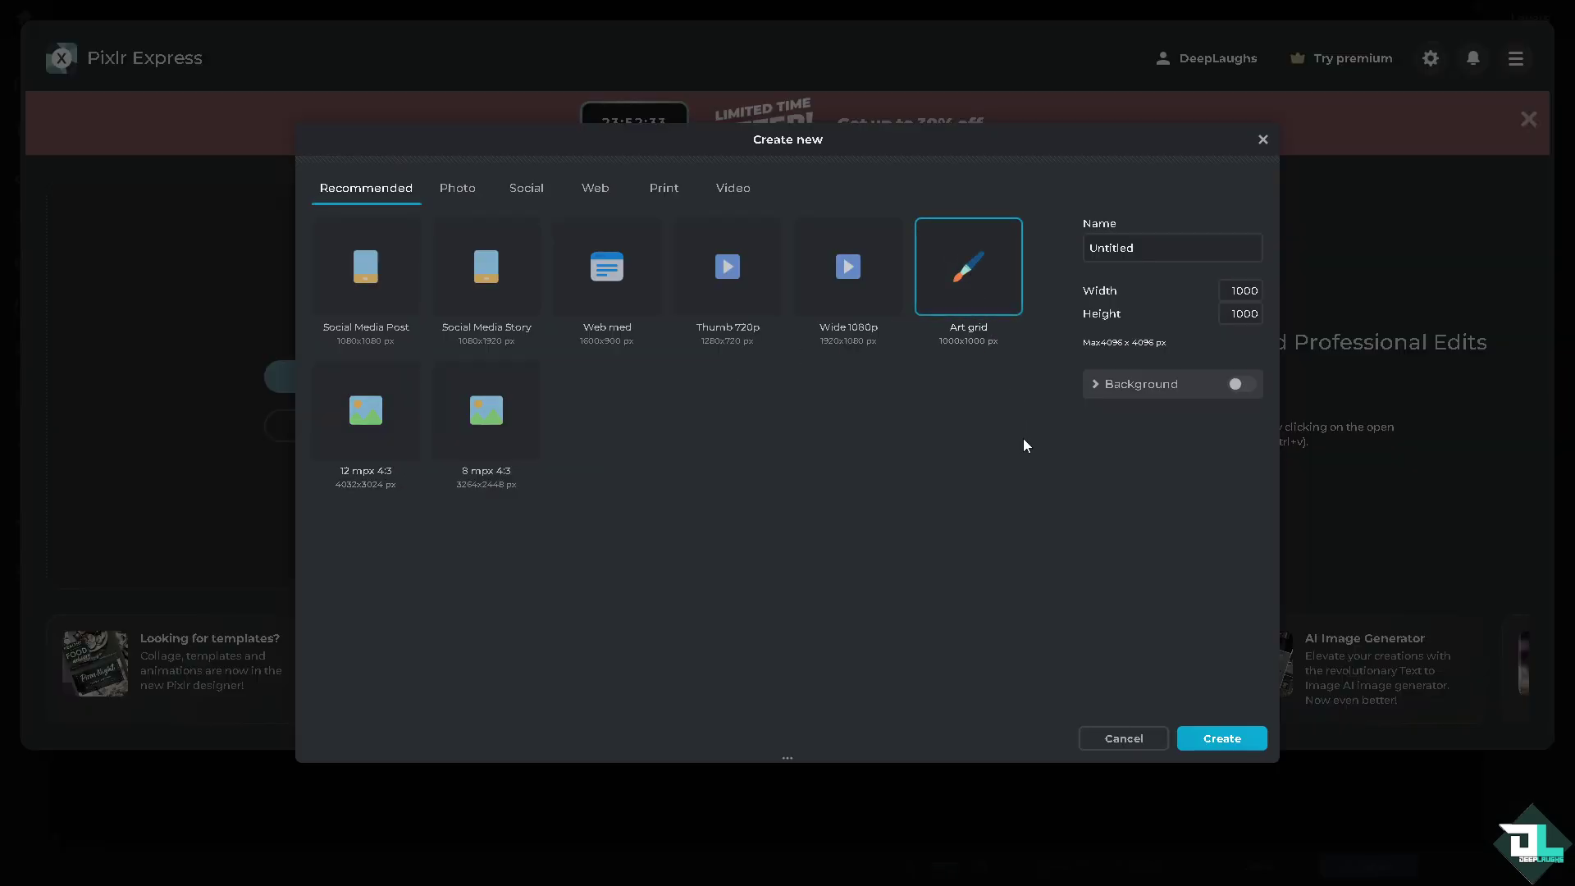
{"action": "left_click", "coordinate": [1148, 255]}
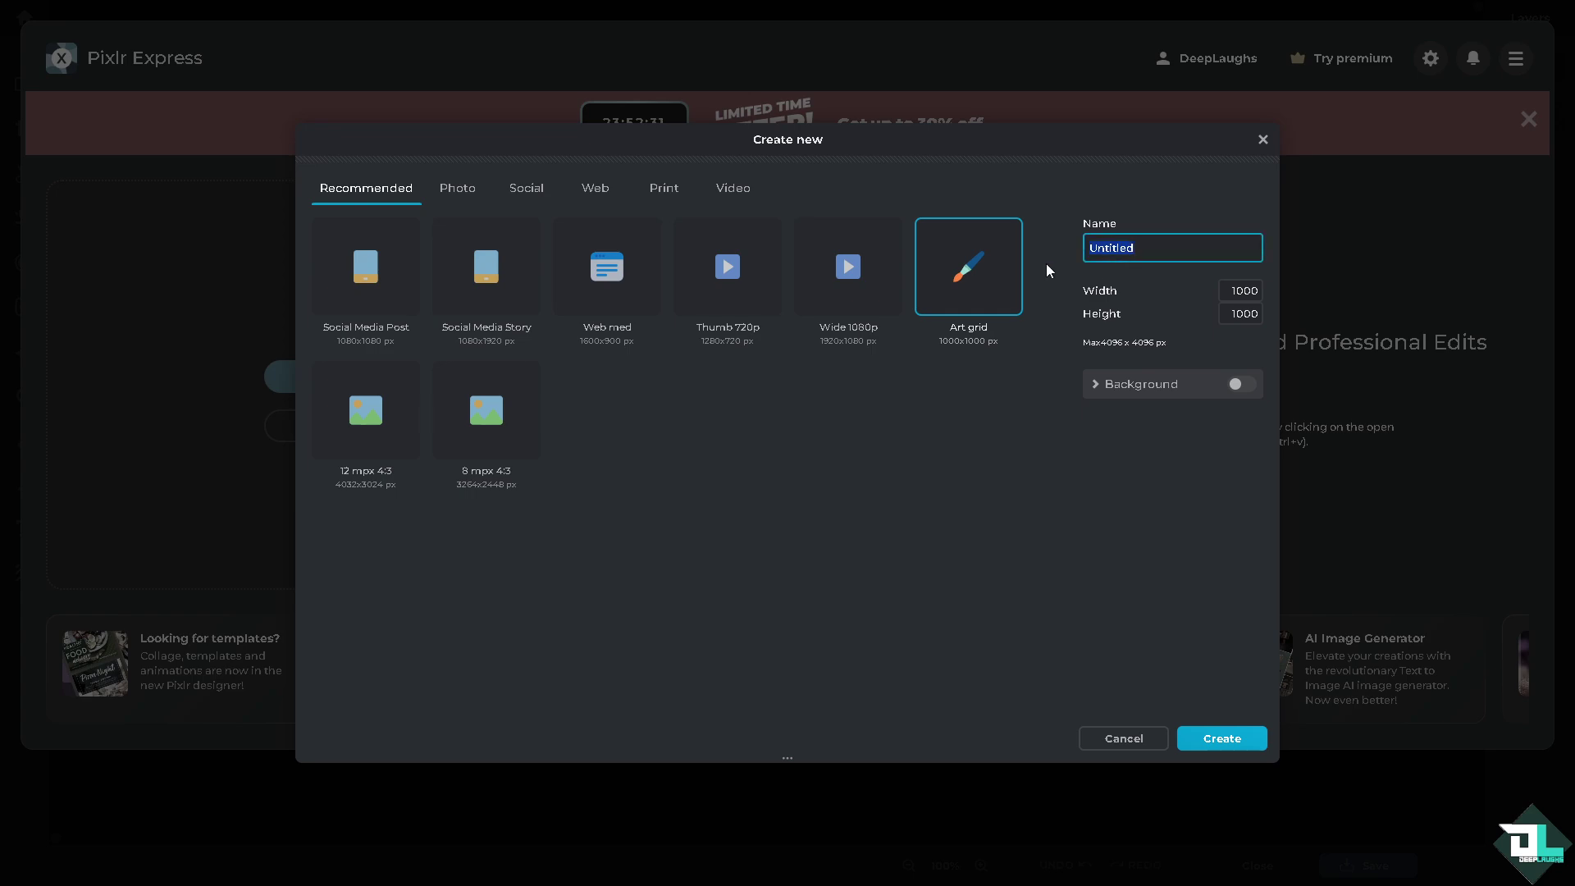
{"action": "type", "text": "How to DRAW in CAPCUT PC"}
{"action": "left_click", "coordinate": [1209, 742]}
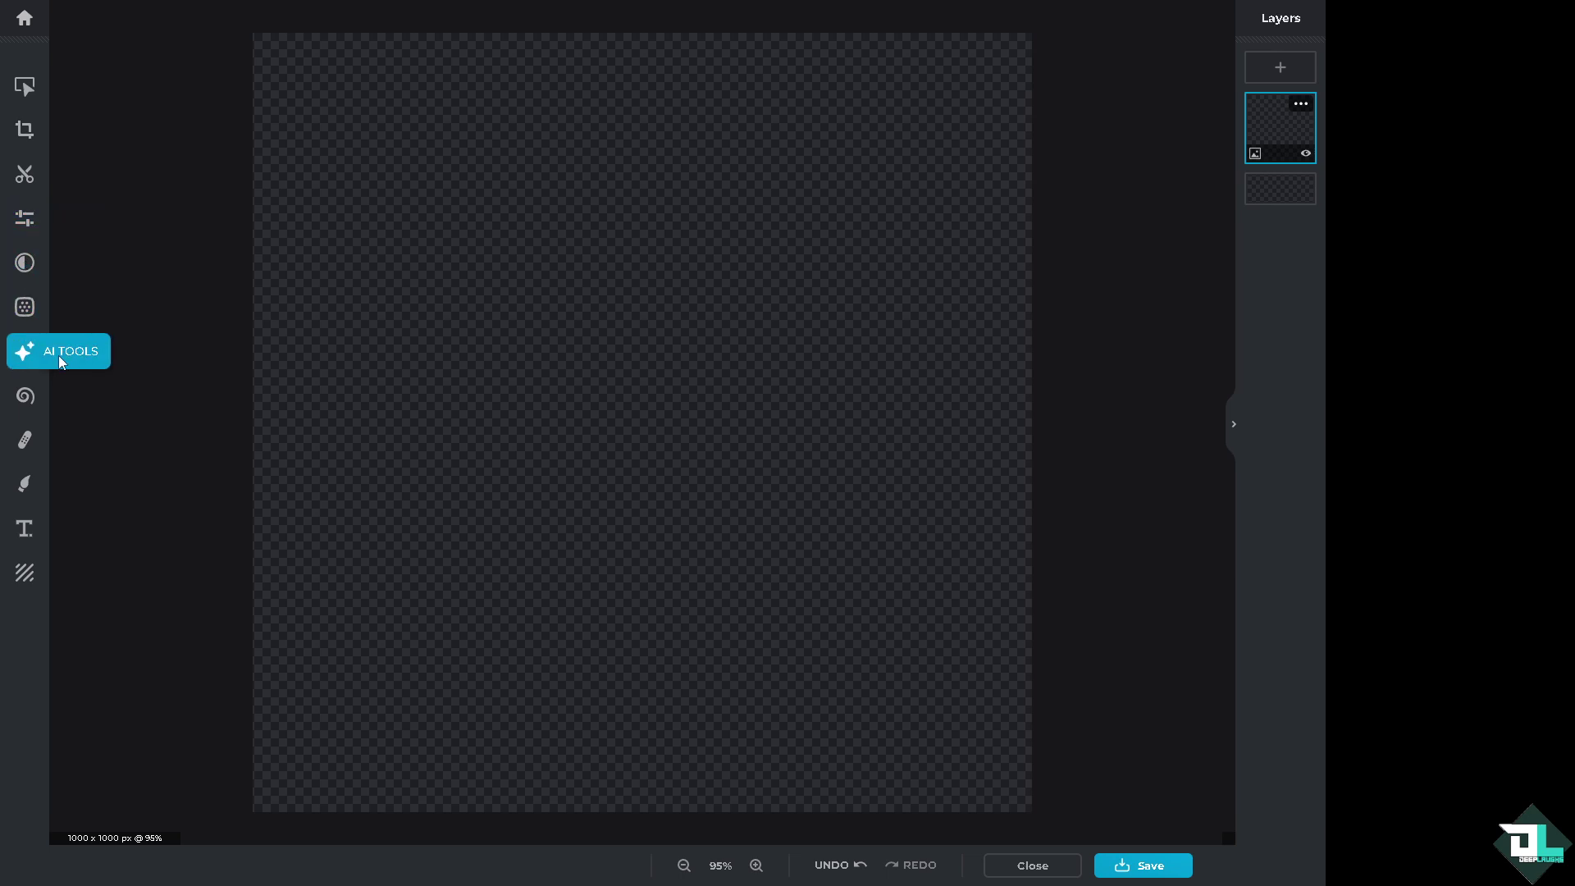
Pick the Draw tool and set its colour to lime #C8FF00
{"action": "left_click", "coordinate": [23, 487]}
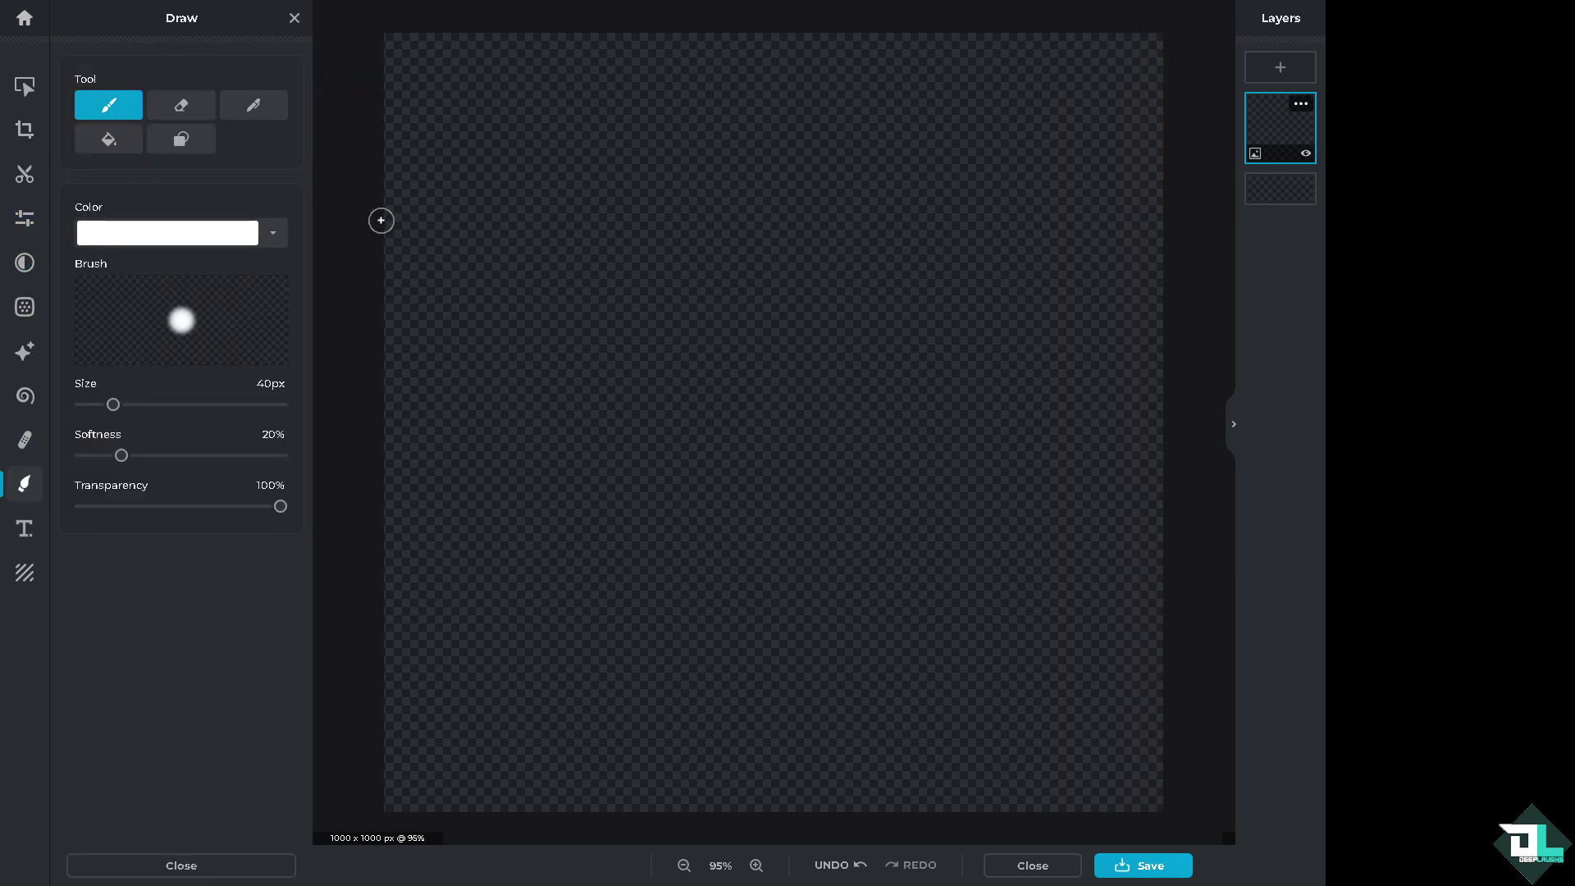
{"action": "left_click", "coordinate": [227, 239]}
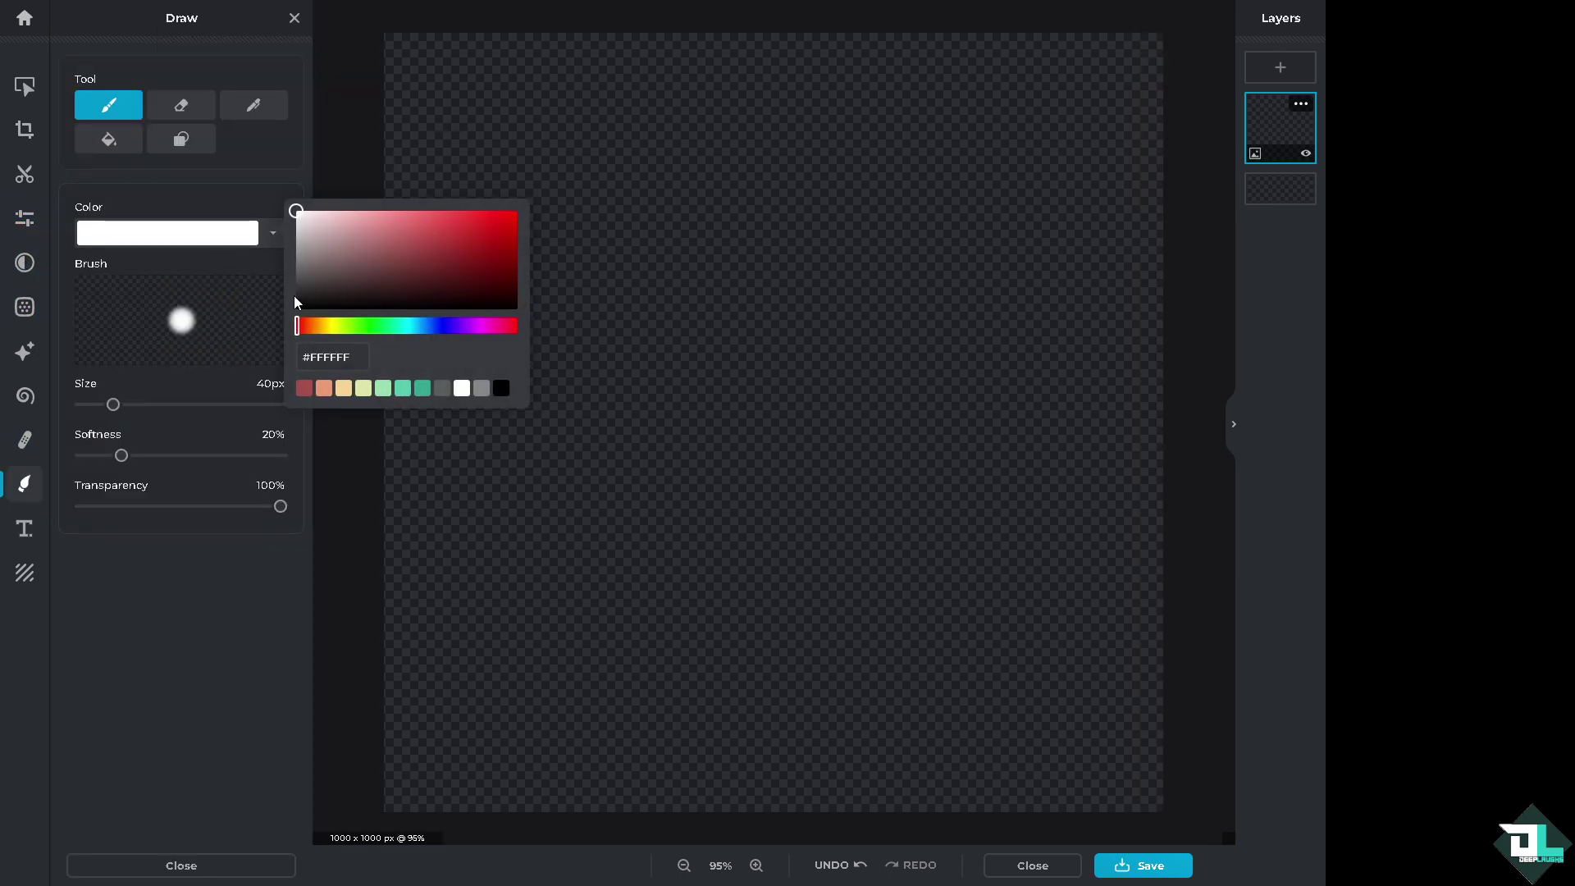
{"action": "left_click_drag", "start_coordinate": [320, 333], "coordinate": [342, 329]}
{"action": "left_click_drag", "start_coordinate": [515, 245], "coordinate": [564, 214]}
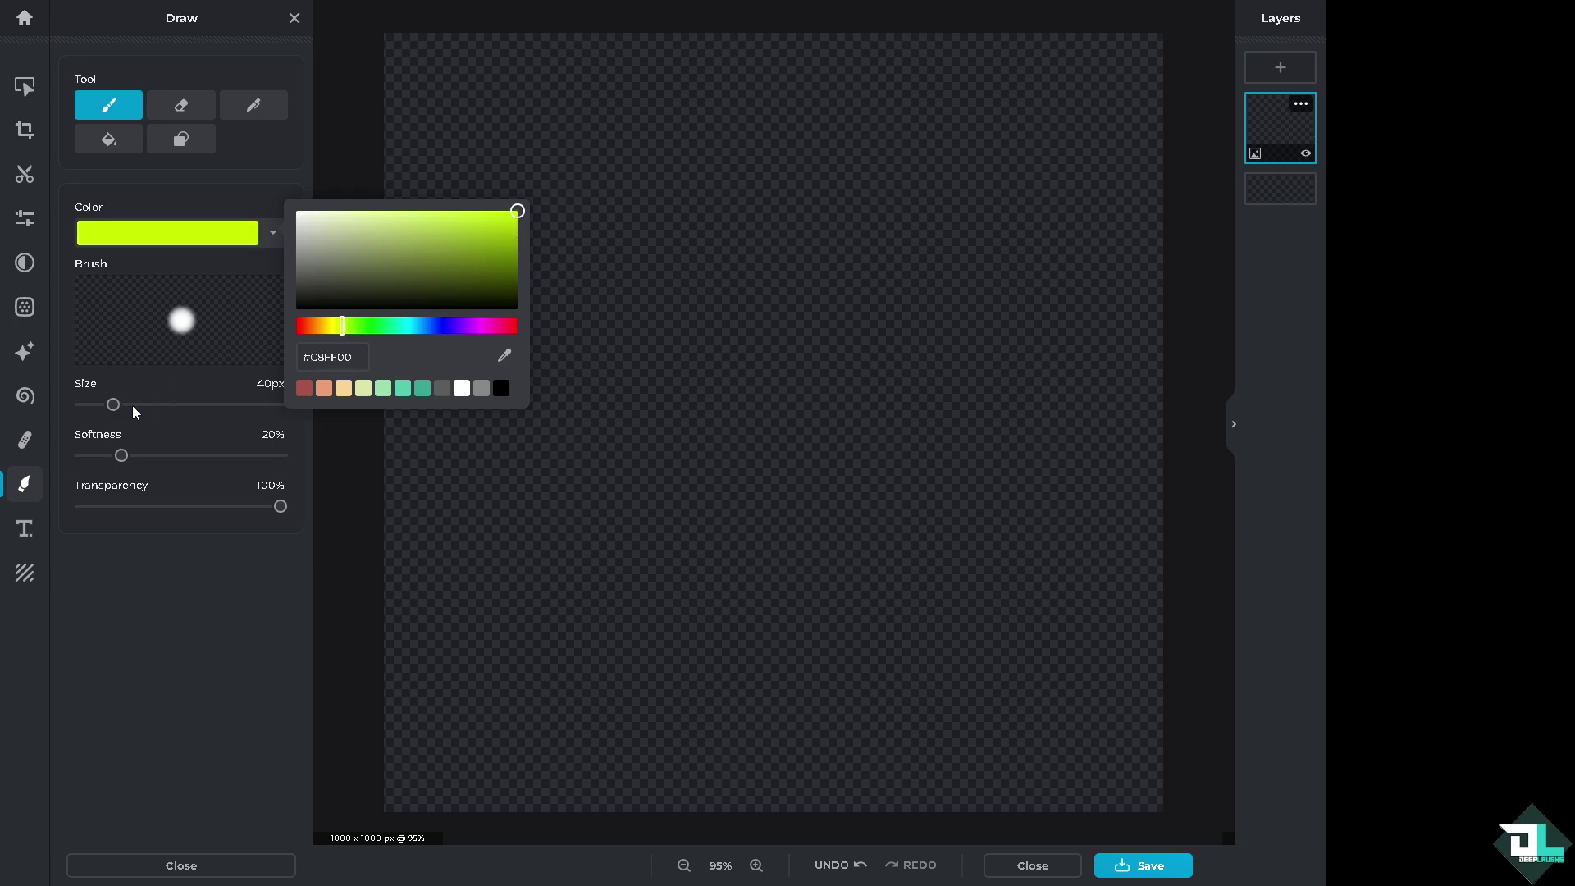
{"action": "left_click", "coordinate": [158, 410]}
Test a 750px dab, then shrink the brush to 1px and undo the dab
{"action": "left_click_drag", "start_coordinate": [113, 404], "coordinate": [247, 424]}
{"action": "left_click", "coordinate": [525, 159]}
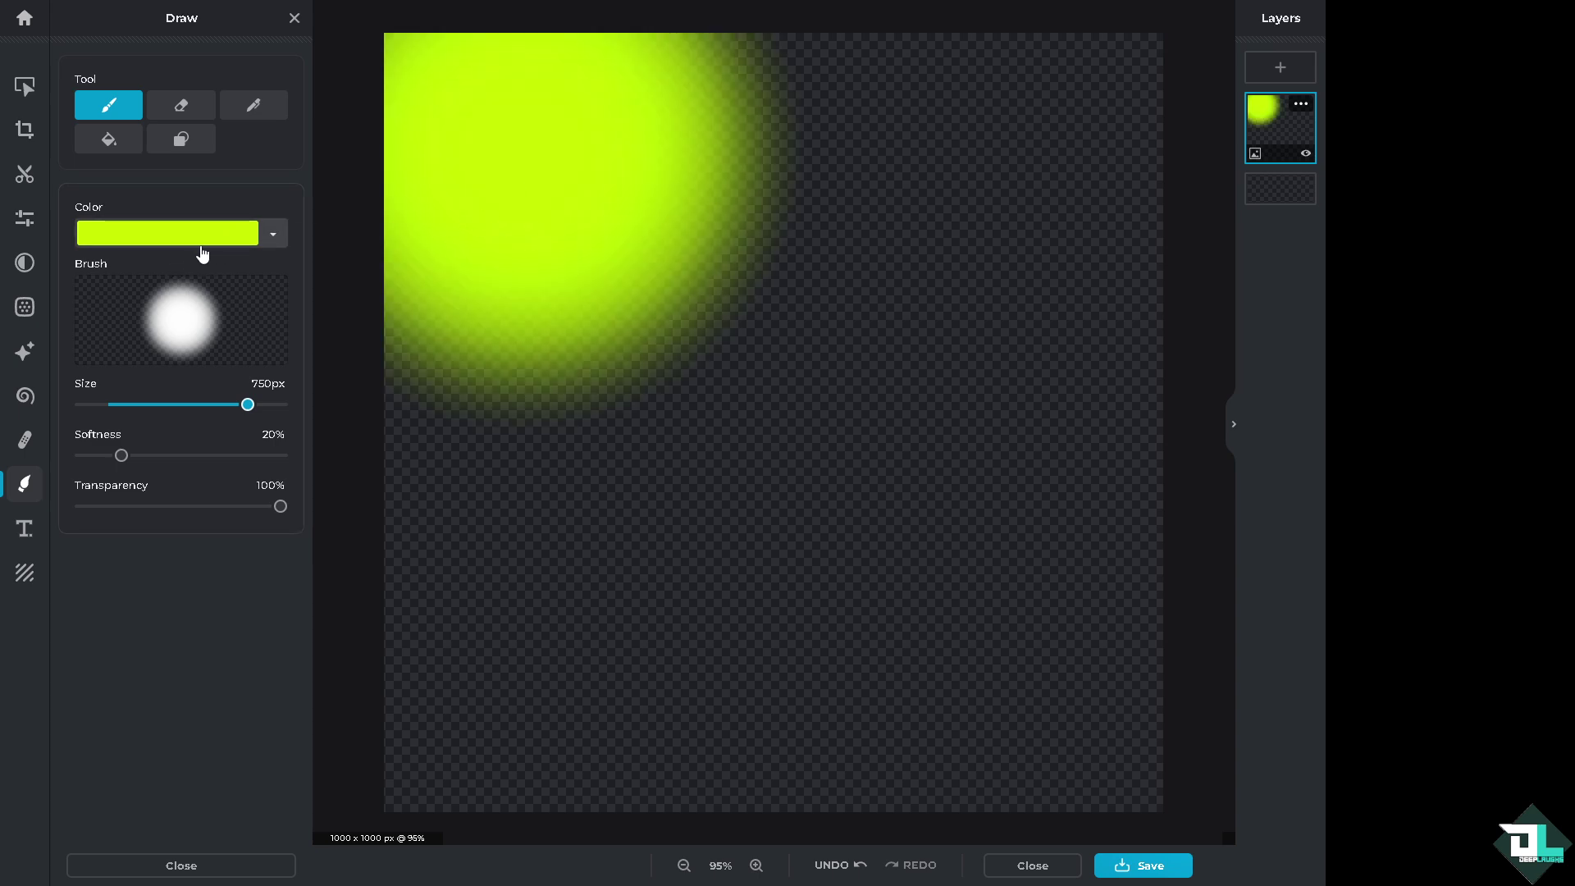
{"action": "left_click", "coordinate": [200, 253]}
{"action": "left_click", "coordinate": [123, 414]}
{"action": "left_click", "coordinate": [82, 404]}
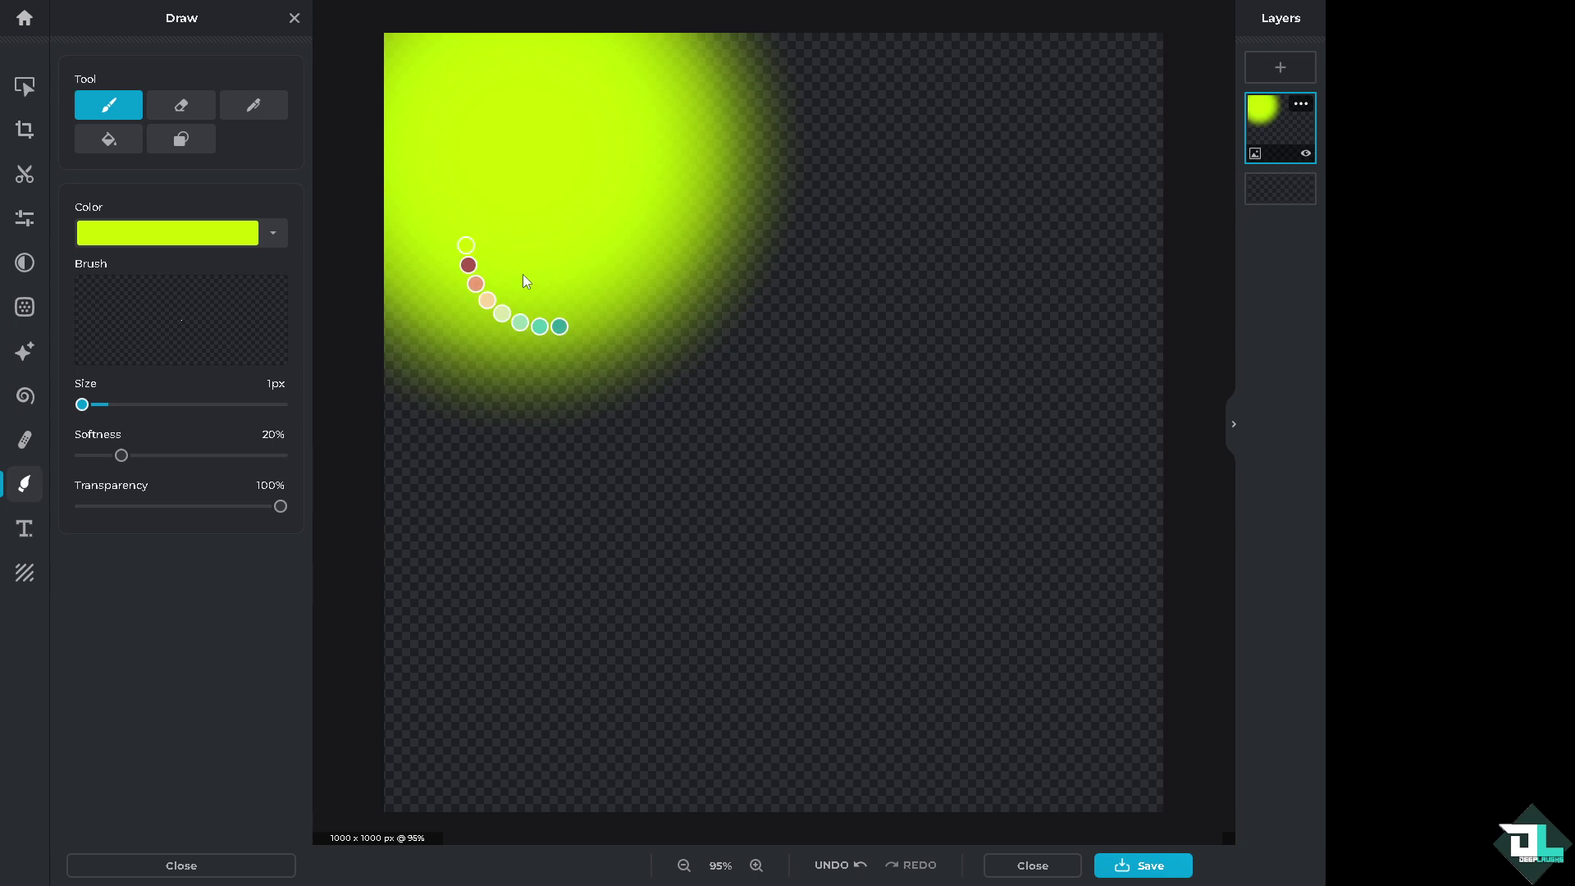
{"action": "key", "text": "ctrl+z"}
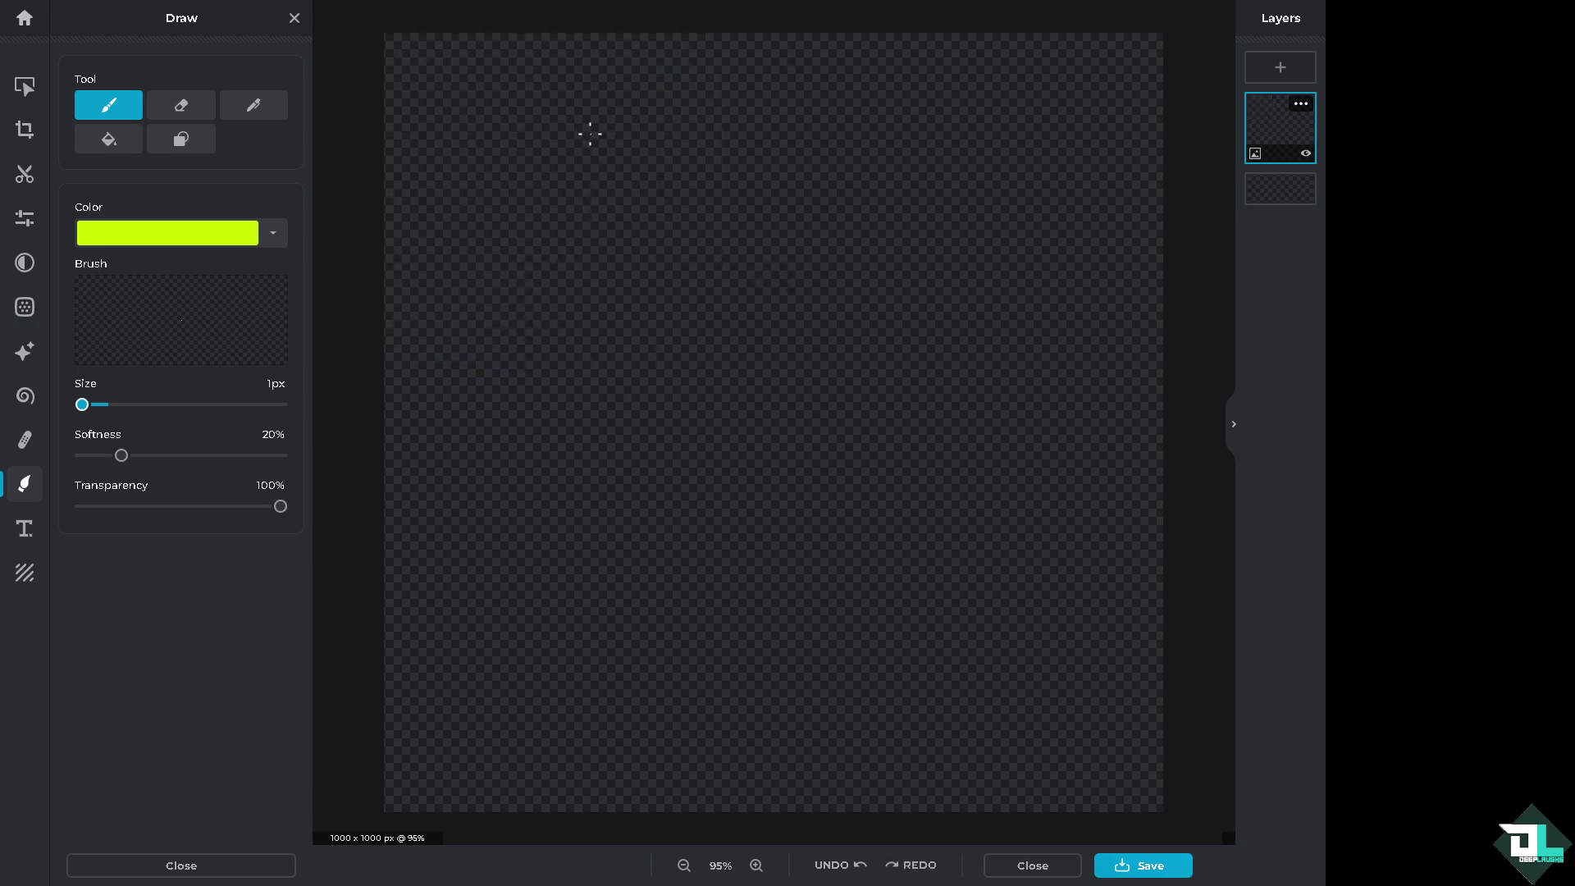
Try test strokes, raise the brush size to 22px, then undo the tests
{"action": "mouse_move", "coordinate": [590, 134]}
{"action": "left_mouse_down"}
{"action": "mouse_move", "coordinate": [585, 218]}
{"action": "mouse_move", "coordinate": [606, 251]}
{"action": "left_mouse_up"}
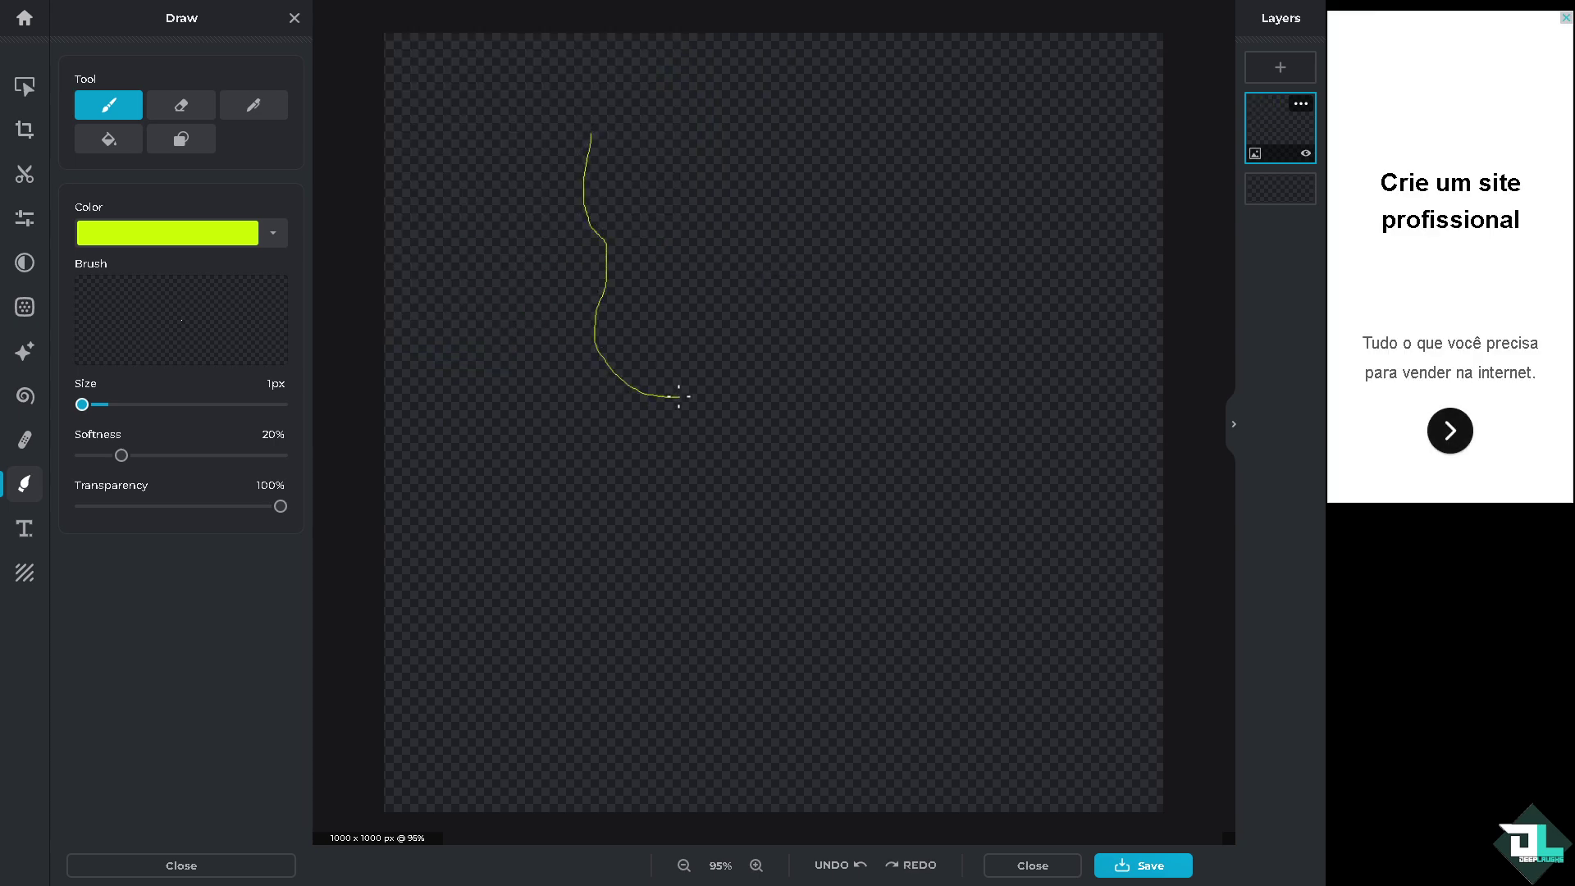
{"action": "left_click_drag", "start_coordinate": [83, 404], "coordinate": [99, 404]}
{"action": "mouse_move", "coordinate": [799, 176]}
{"action": "left_mouse_down"}
{"action": "mouse_move", "coordinate": [838, 176]}
{"action": "mouse_move", "coordinate": [841, 261]}
{"action": "mouse_move", "coordinate": [740, 367]}
{"action": "mouse_move", "coordinate": [649, 398]}
{"action": "left_mouse_up"}
{"action": "left_click_drag", "start_coordinate": [591, 138], "coordinate": [608, 276]}
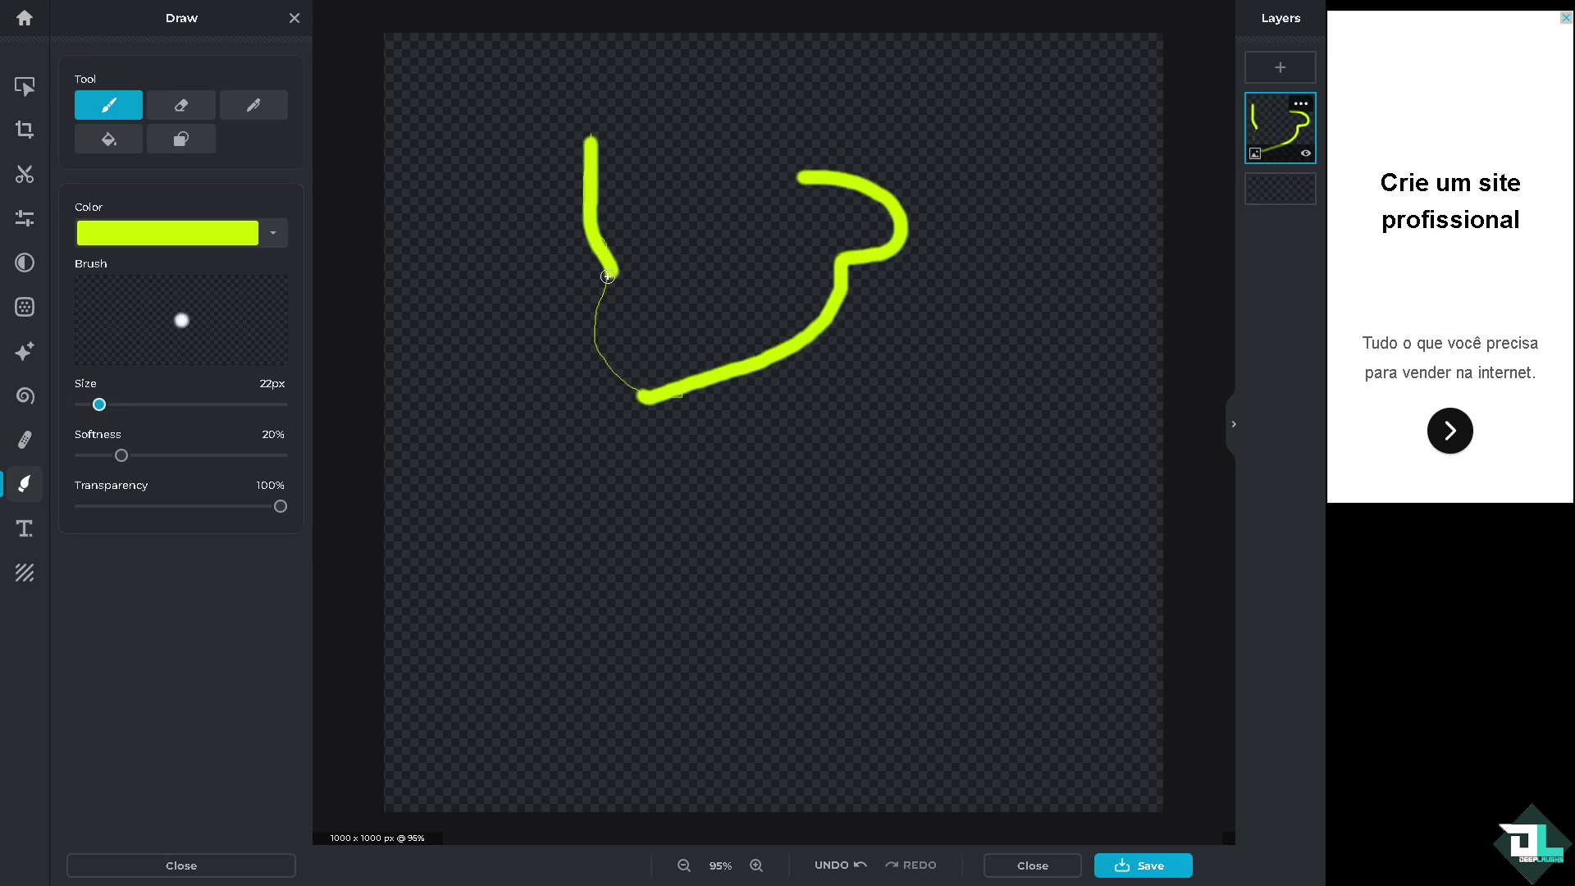
{"action": "key", "text": "ctrl+z"}
{"action": "key", "text": "ctrl+z"}
{"action": "key", "text": "ctrl+z"}
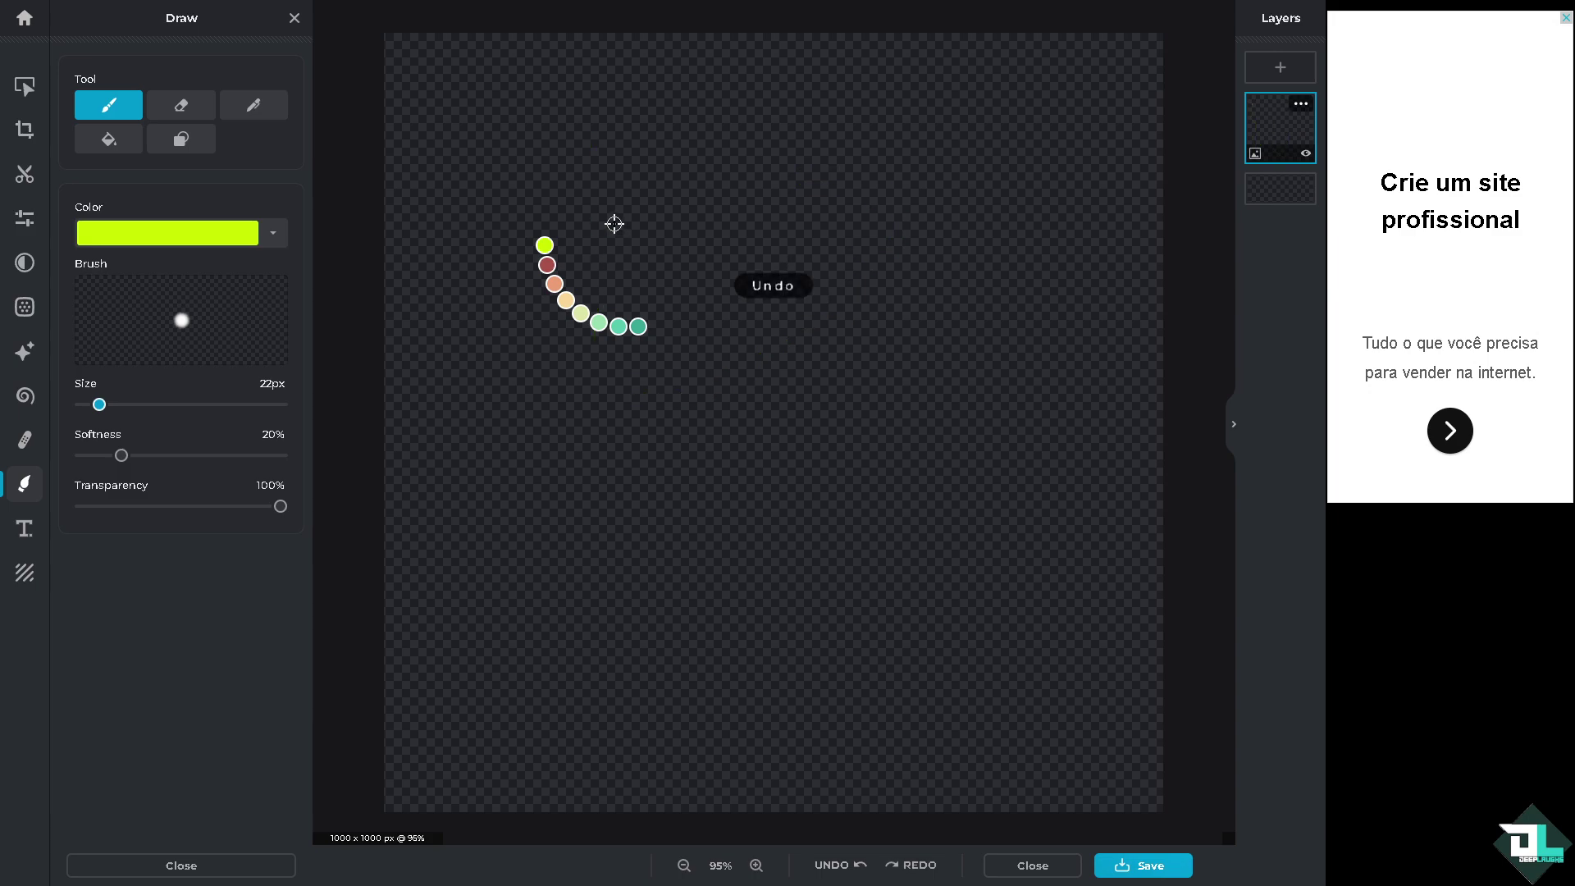
Draw the lime face outline, smile, nose, eyebrows, eyes and big hat
{"action": "mouse_move", "coordinate": [550, 96]}
{"action": "left_mouse_down"}
{"action": "mouse_move", "coordinate": [505, 140]}
{"action": "mouse_move", "coordinate": [473, 228]}
{"action": "mouse_move", "coordinate": [553, 246]}
{"action": "mouse_move", "coordinate": [857, 201]}
{"action": "mouse_move", "coordinate": [894, 269]}
{"action": "mouse_move", "coordinate": [723, 403]}
{"action": "mouse_move", "coordinate": [598, 381]}
{"action": "mouse_move", "coordinate": [607, 255]}
{"action": "left_mouse_up"}
{"action": "mouse_move", "coordinate": [647, 343]}
{"action": "left_mouse_down"}
{"action": "mouse_move", "coordinate": [729, 378]}
{"action": "mouse_move", "coordinate": [766, 340]}
{"action": "left_mouse_up"}
{"action": "left_click_drag", "start_coordinate": [684, 287], "coordinate": [691, 330]}
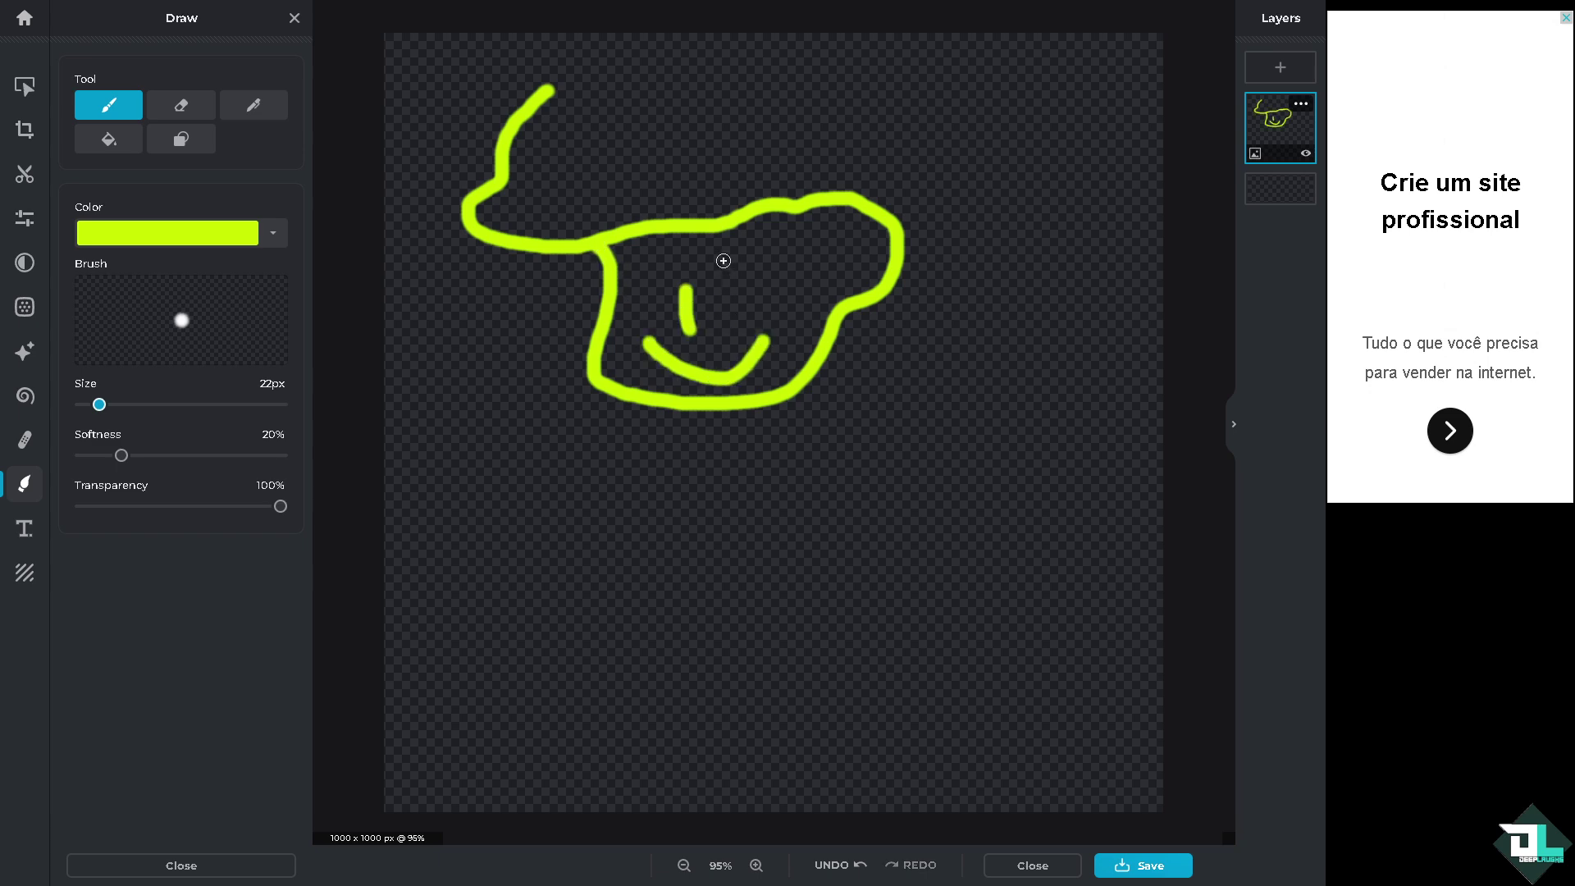
{"action": "left_click_drag", "start_coordinate": [719, 253], "coordinate": [791, 250]}
{"action": "mouse_move", "coordinate": [640, 246]}
{"action": "left_mouse_down"}
{"action": "mouse_move", "coordinate": [627, 263]}
{"action": "mouse_move", "coordinate": [671, 253]}
{"action": "mouse_move", "coordinate": [782, 276]}
{"action": "left_mouse_up"}
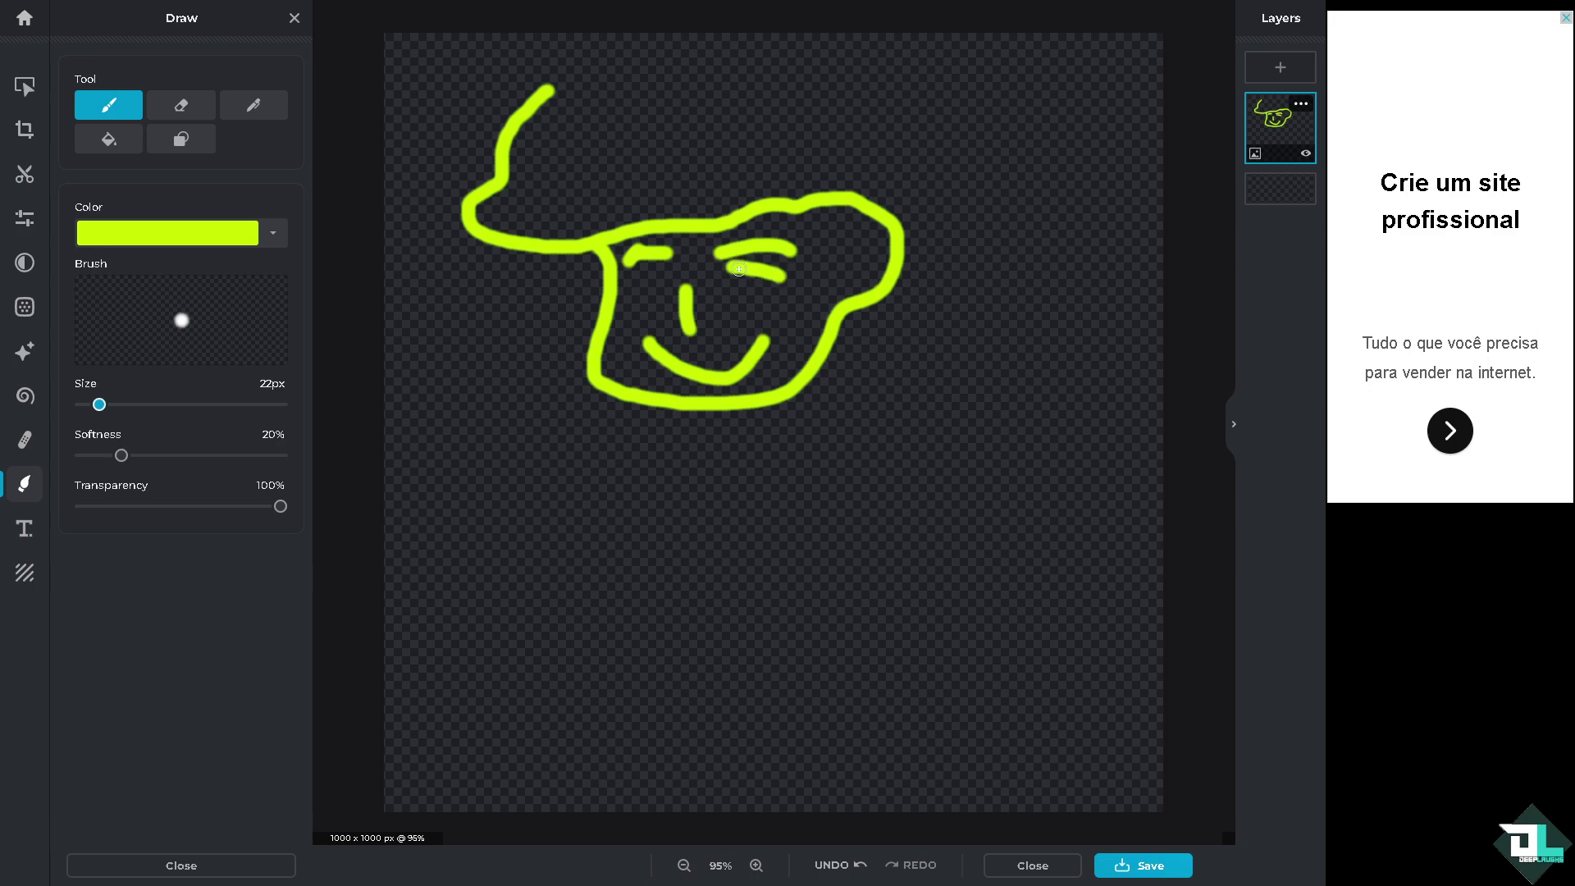
{"action": "left_click_drag", "start_coordinate": [660, 270], "coordinate": [639, 289]}
{"action": "left_click_drag", "start_coordinate": [742, 274], "coordinate": [741, 282]}
{"action": "mouse_move", "coordinate": [549, 87]}
{"action": "left_mouse_down"}
{"action": "mouse_move", "coordinate": [838, 83]}
{"action": "mouse_move", "coordinate": [941, 135]}
{"action": "mouse_move", "coordinate": [956, 215]}
{"action": "mouse_move", "coordinate": [941, 265]}
{"action": "mouse_move", "coordinate": [857, 316]}
{"action": "left_mouse_up"}
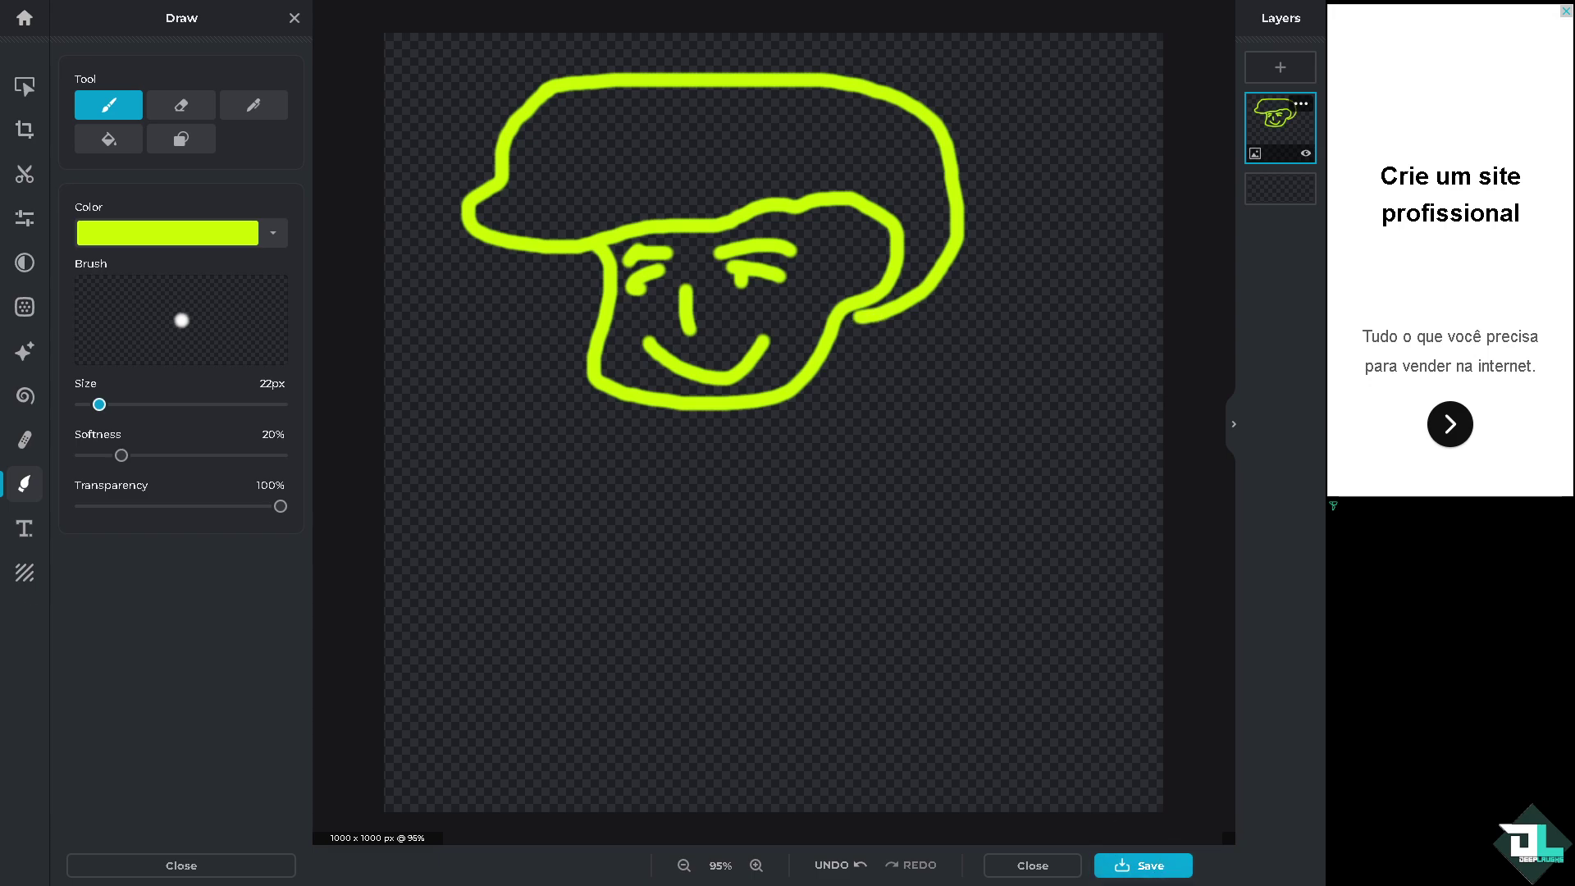
Close the Draw panel and export the lime cartoon face drawing as a PNG
{"action": "key", "text": "v"}
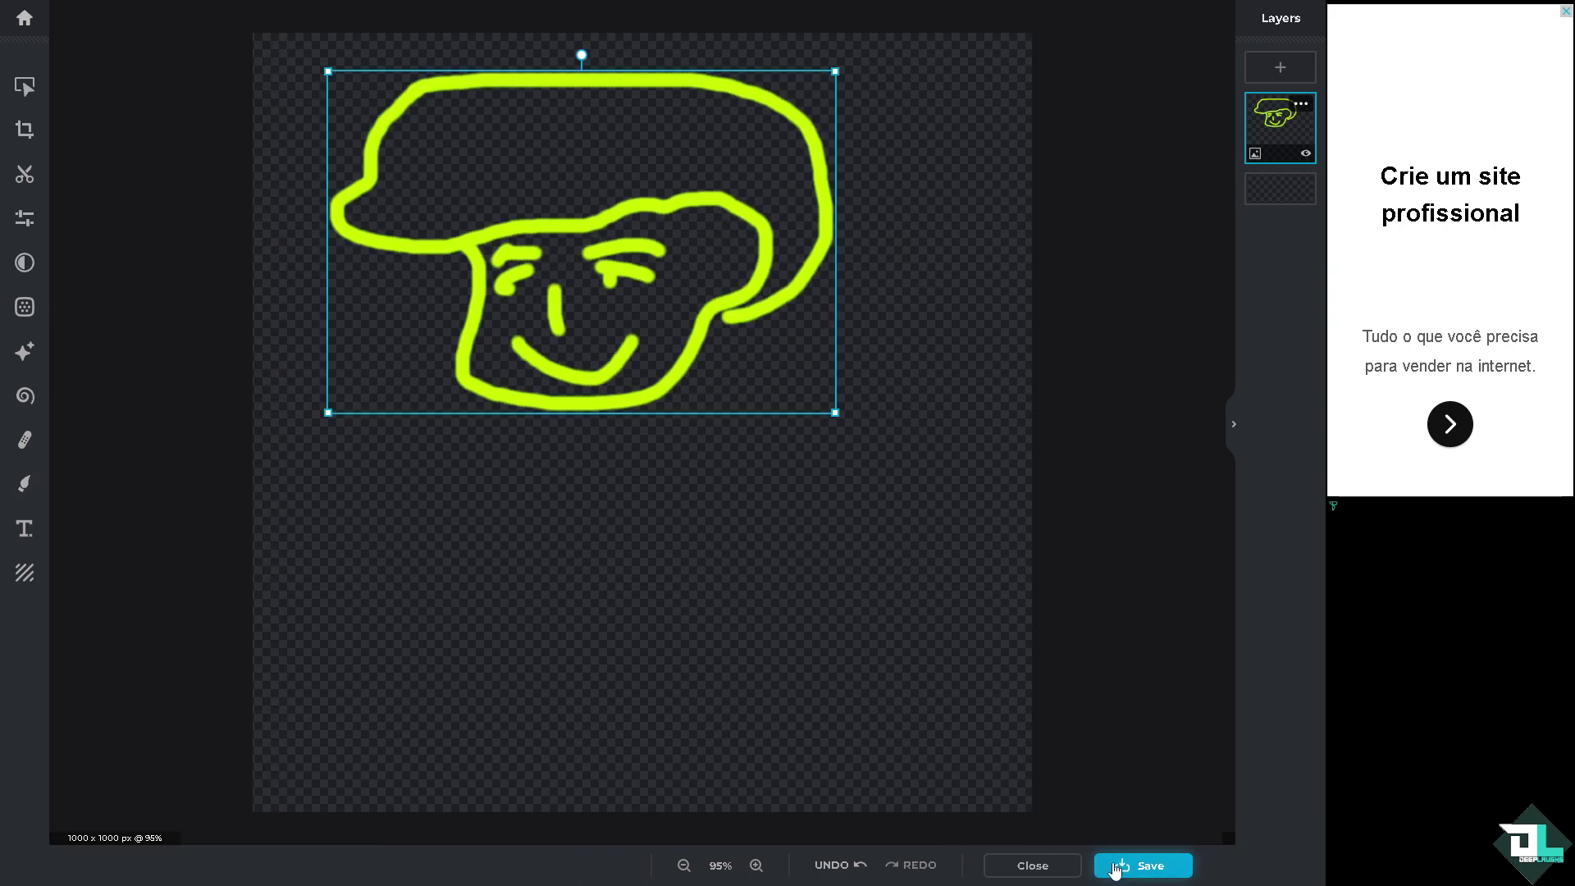
{"action": "left_click", "coordinate": [1114, 865]}
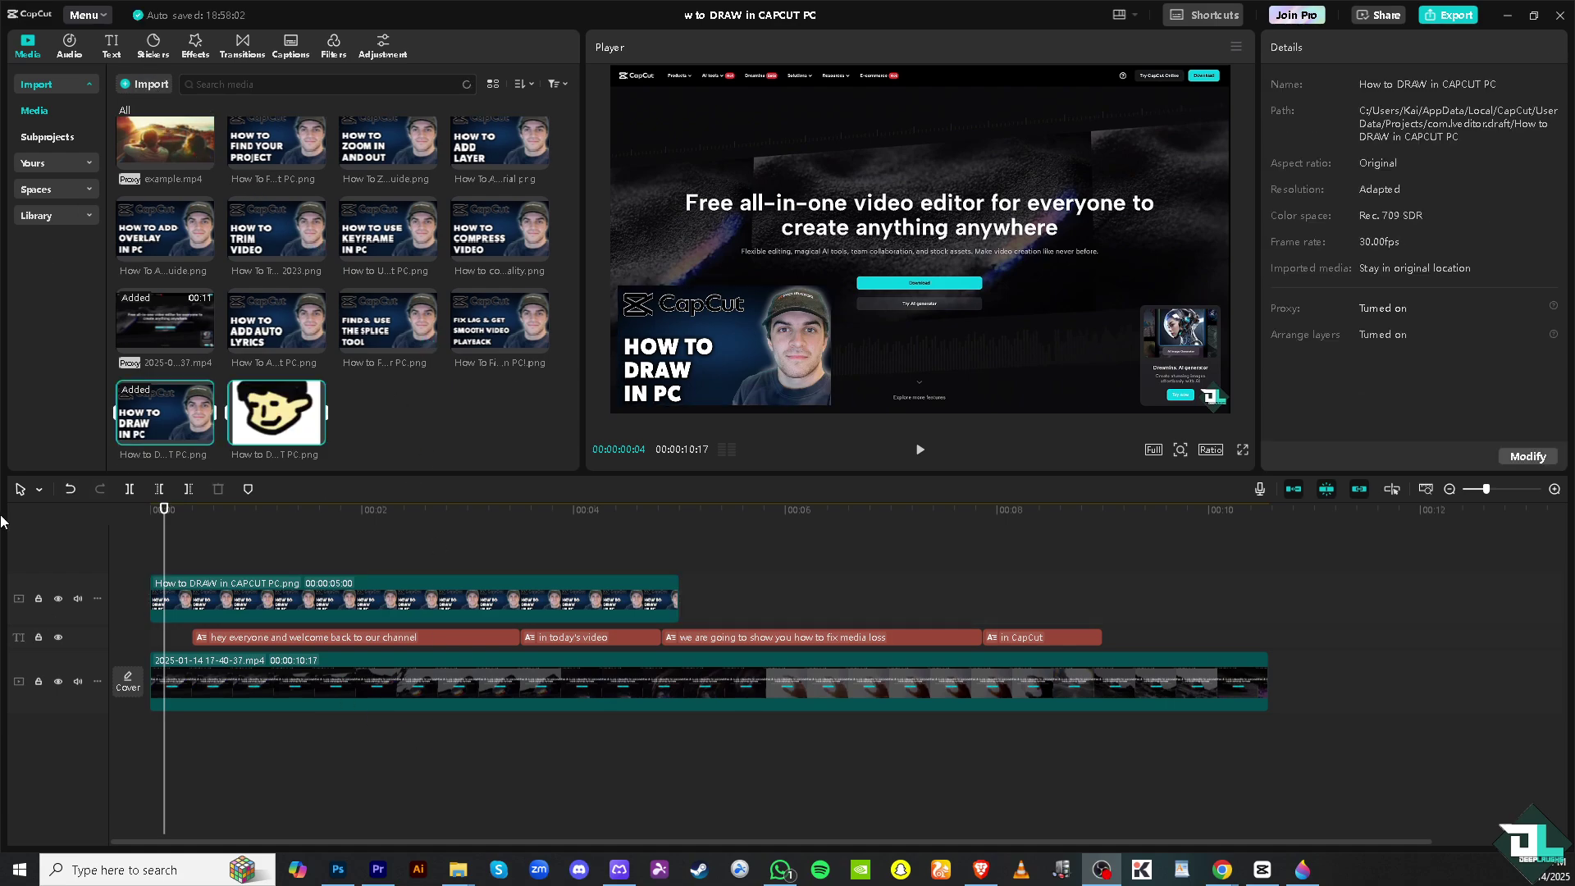
Put the drawn face PNG on its own track at 0:00, scaled to 48% and repositioned in frame
{"action": "mouse_move", "coordinate": [279, 410]}
{"action": "left_mouse_down"}
{"action": "mouse_move", "coordinate": [283, 447]}
{"action": "mouse_move", "coordinate": [204, 552]}
{"action": "mouse_move", "coordinate": [156, 564]}
{"action": "left_mouse_up"}
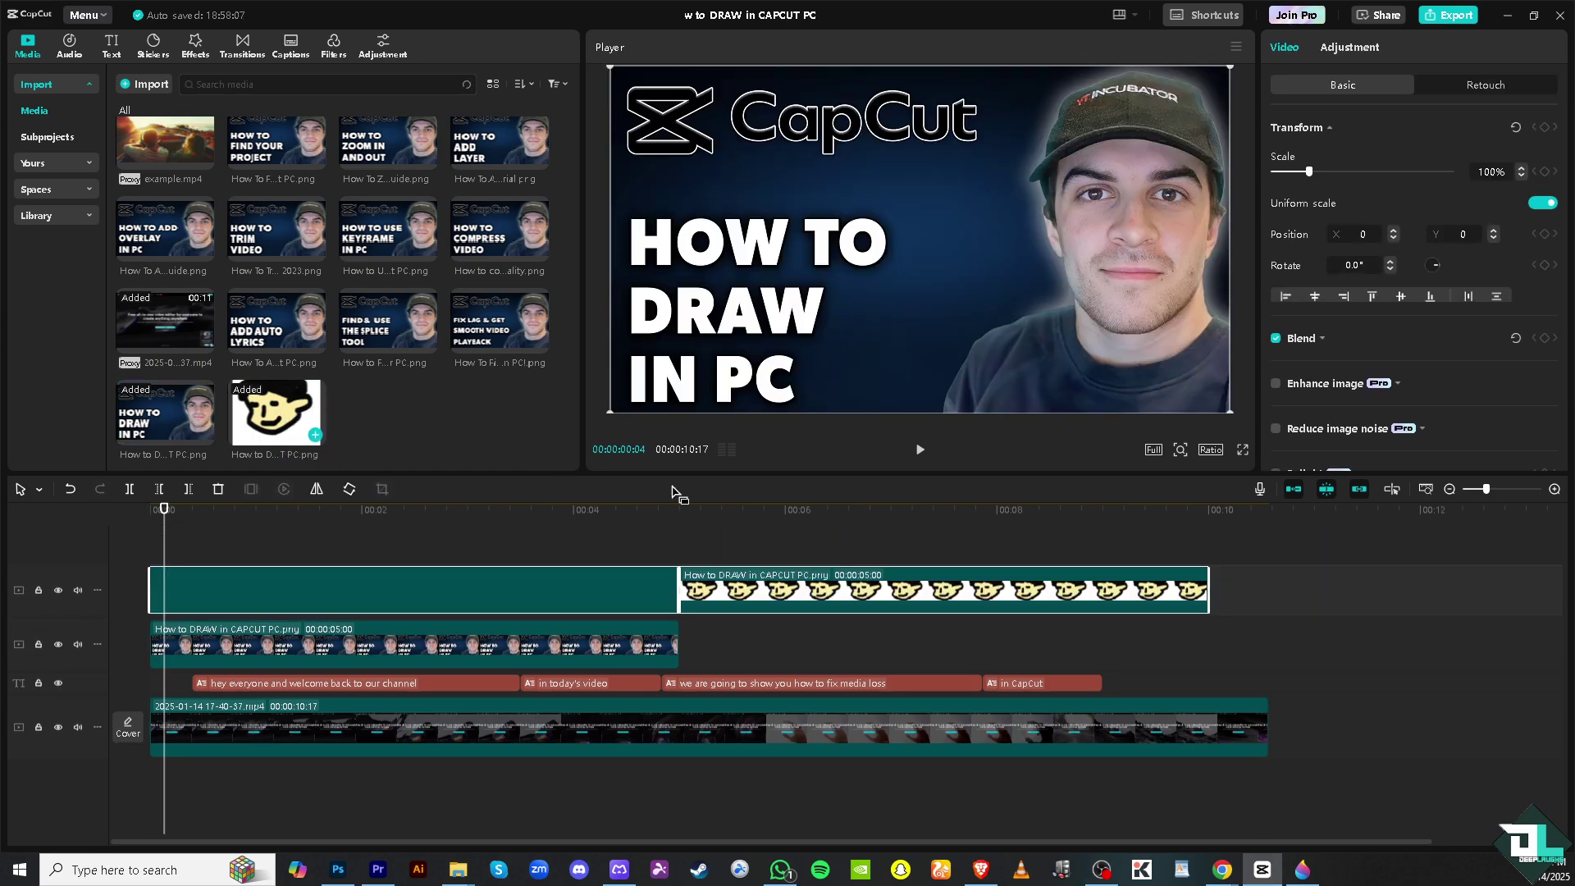
{"action": "mouse_move", "coordinate": [1206, 596]}
{"action": "left_mouse_down"}
{"action": "mouse_move", "coordinate": [598, 563]}
{"action": "mouse_move", "coordinate": [685, 566]}
{"action": "left_mouse_up"}
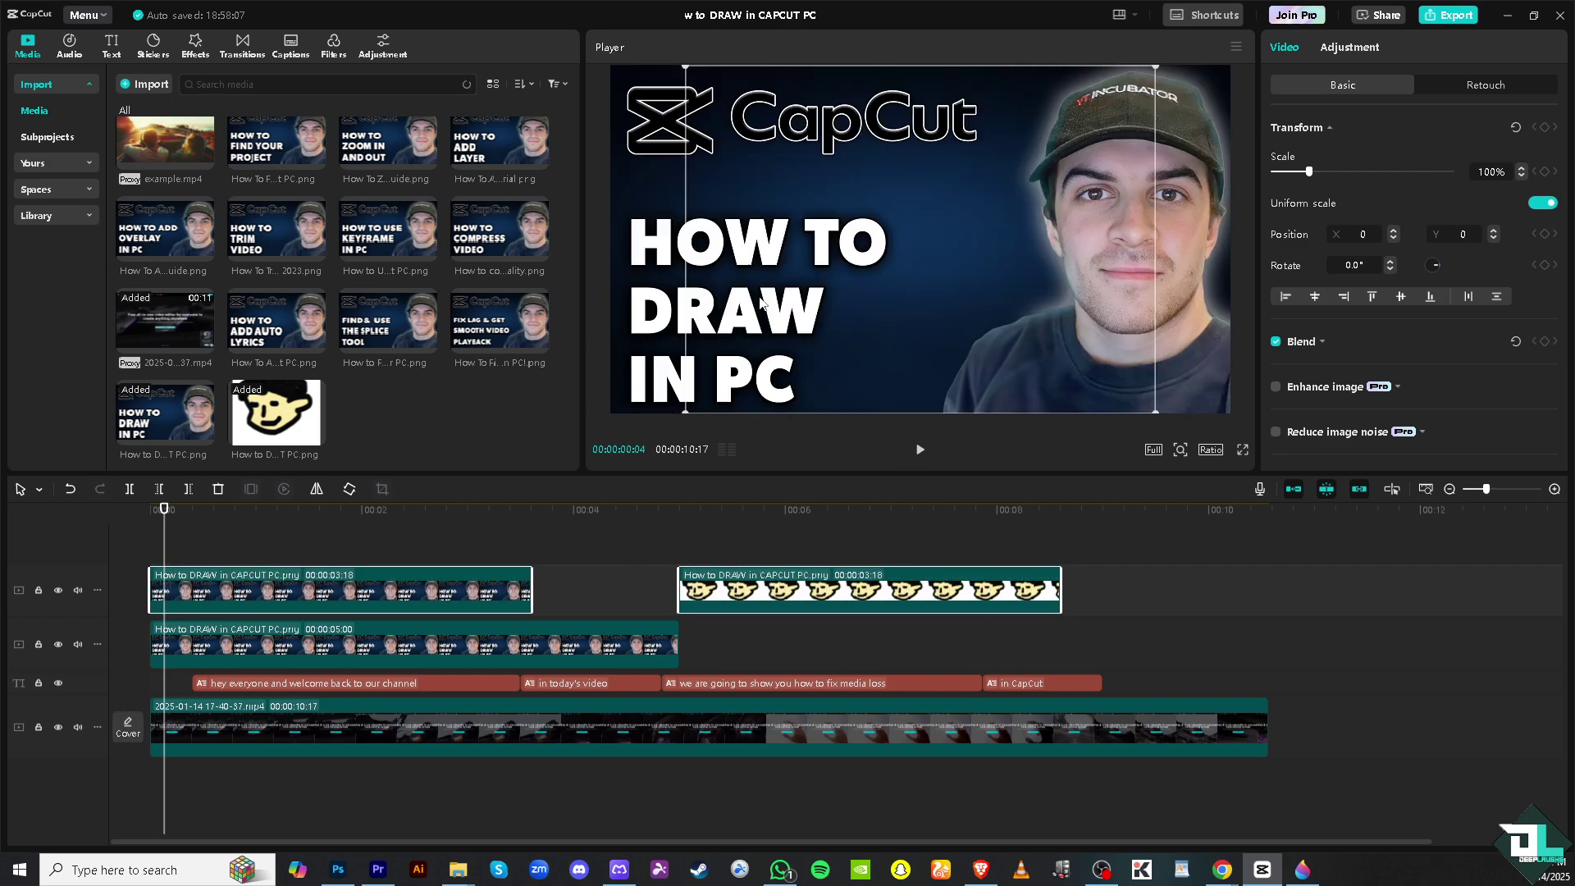
{"action": "left_click", "coordinate": [684, 197]}
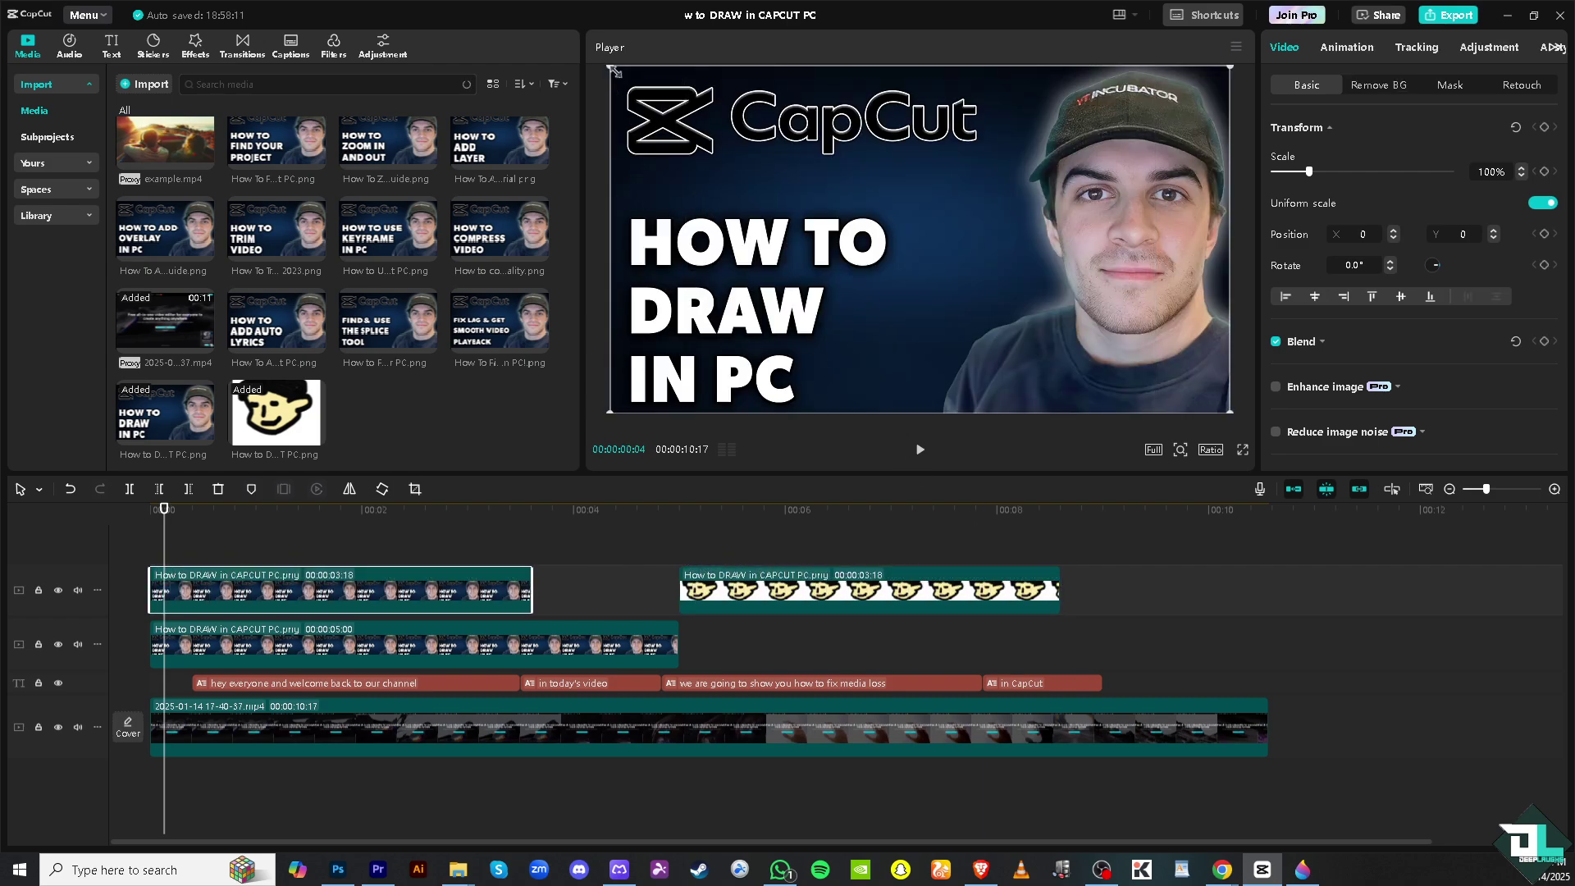
{"action": "left_click_drag", "start_coordinate": [888, 220], "coordinate": [711, 302]}
{"action": "left_click_drag", "start_coordinate": [689, 590], "coordinate": [159, 591]}
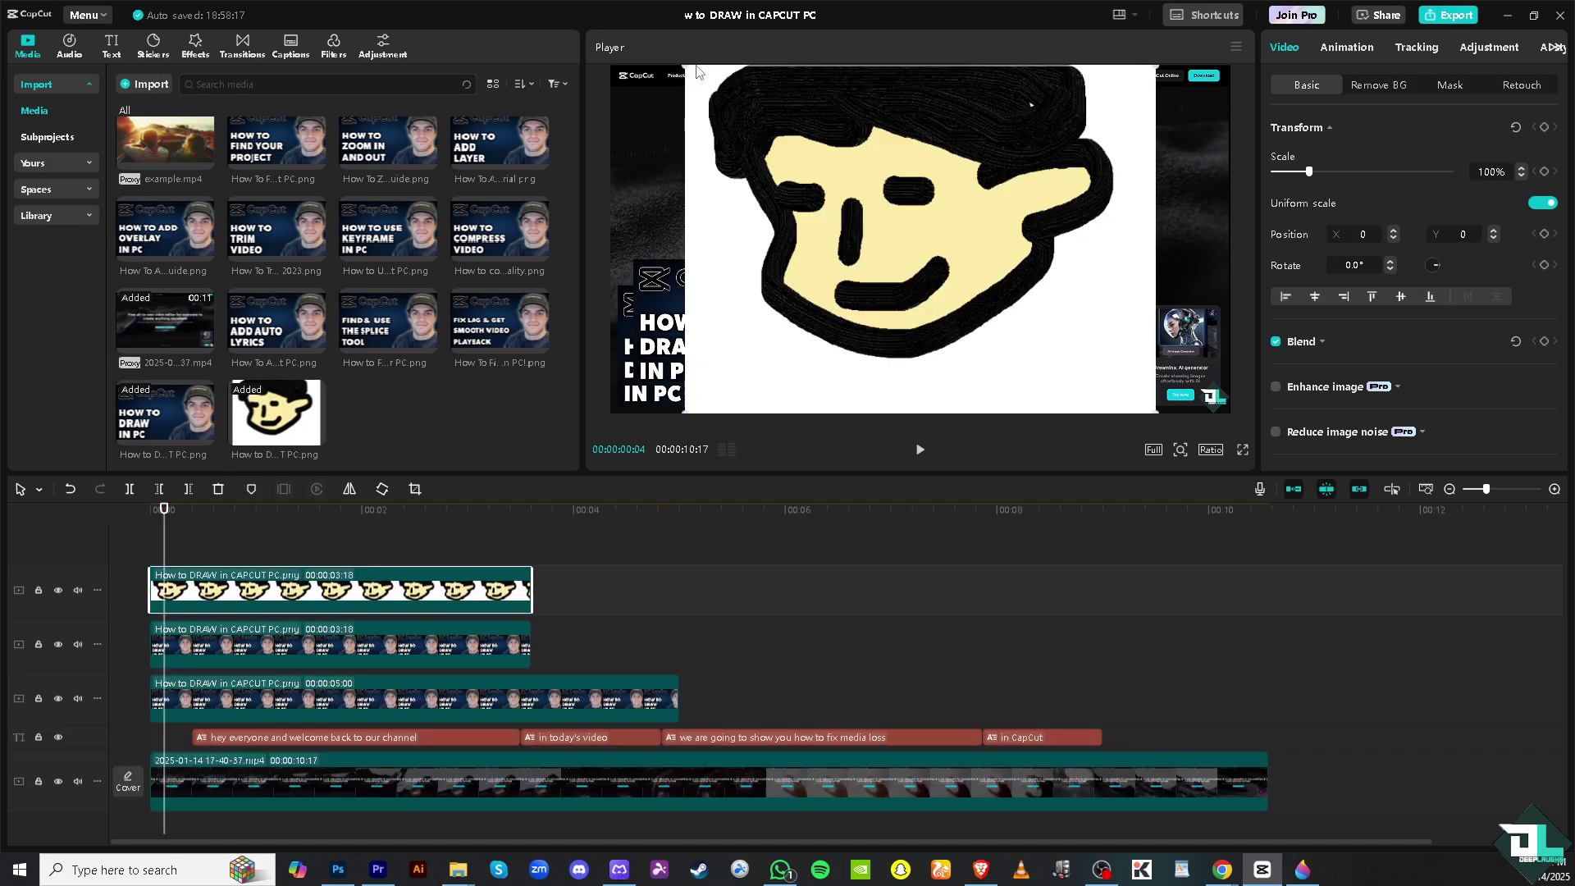
{"action": "left_click_drag", "start_coordinate": [688, 72], "coordinate": [809, 155]}
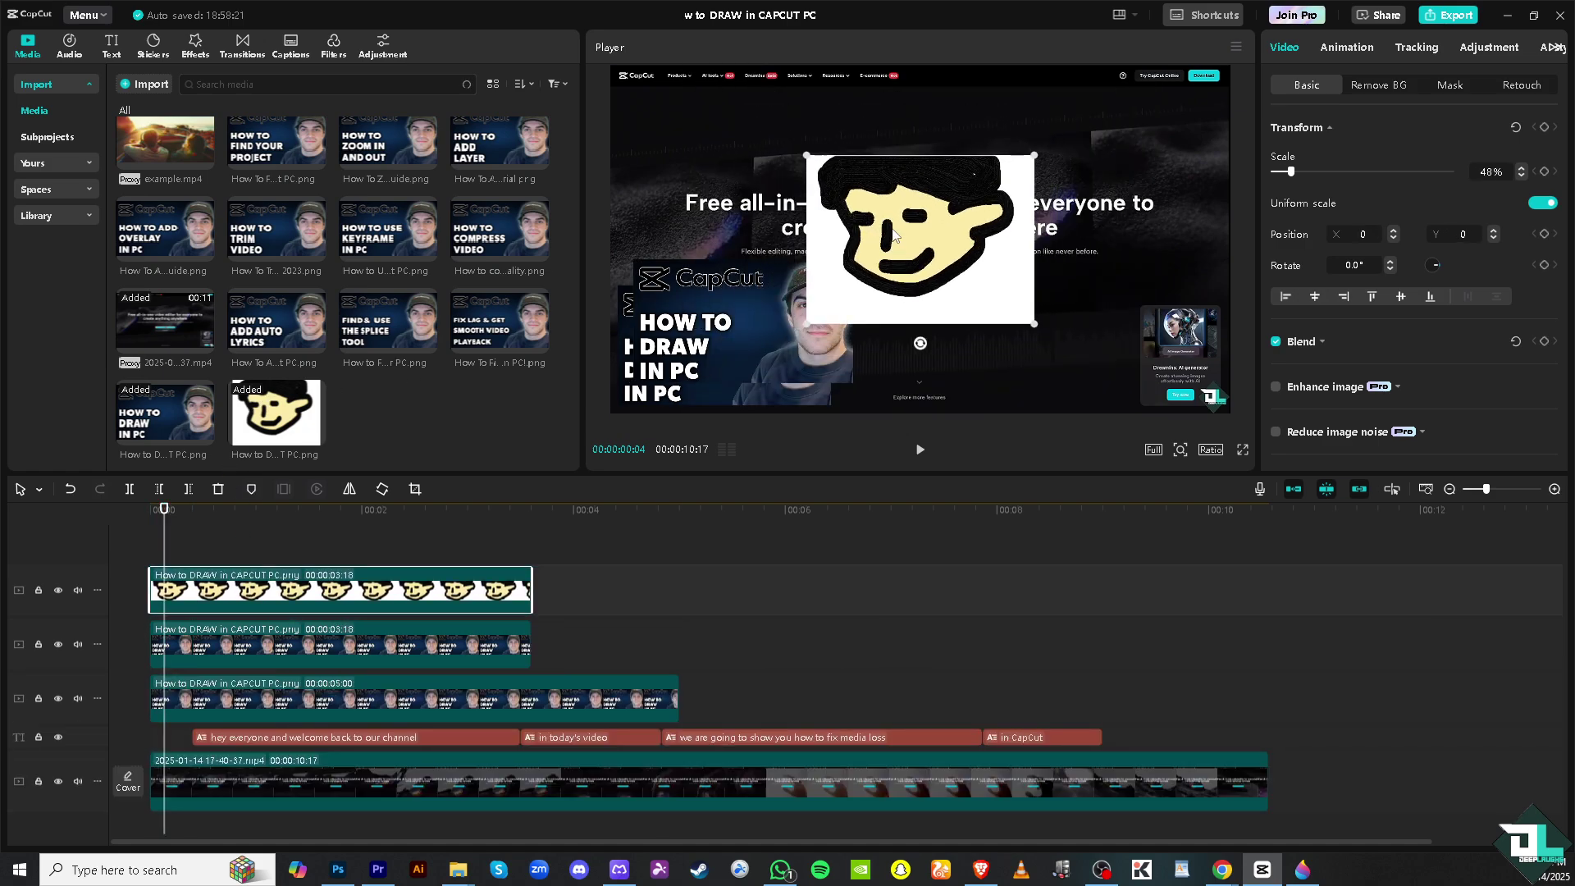
{"action": "mouse_move", "coordinate": [860, 224]}
{"action": "left_mouse_down"}
{"action": "mouse_move", "coordinate": [742, 260]}
{"action": "mouse_move", "coordinate": [842, 157]}
{"action": "mouse_move", "coordinate": [742, 159]}
{"action": "left_mouse_up"}
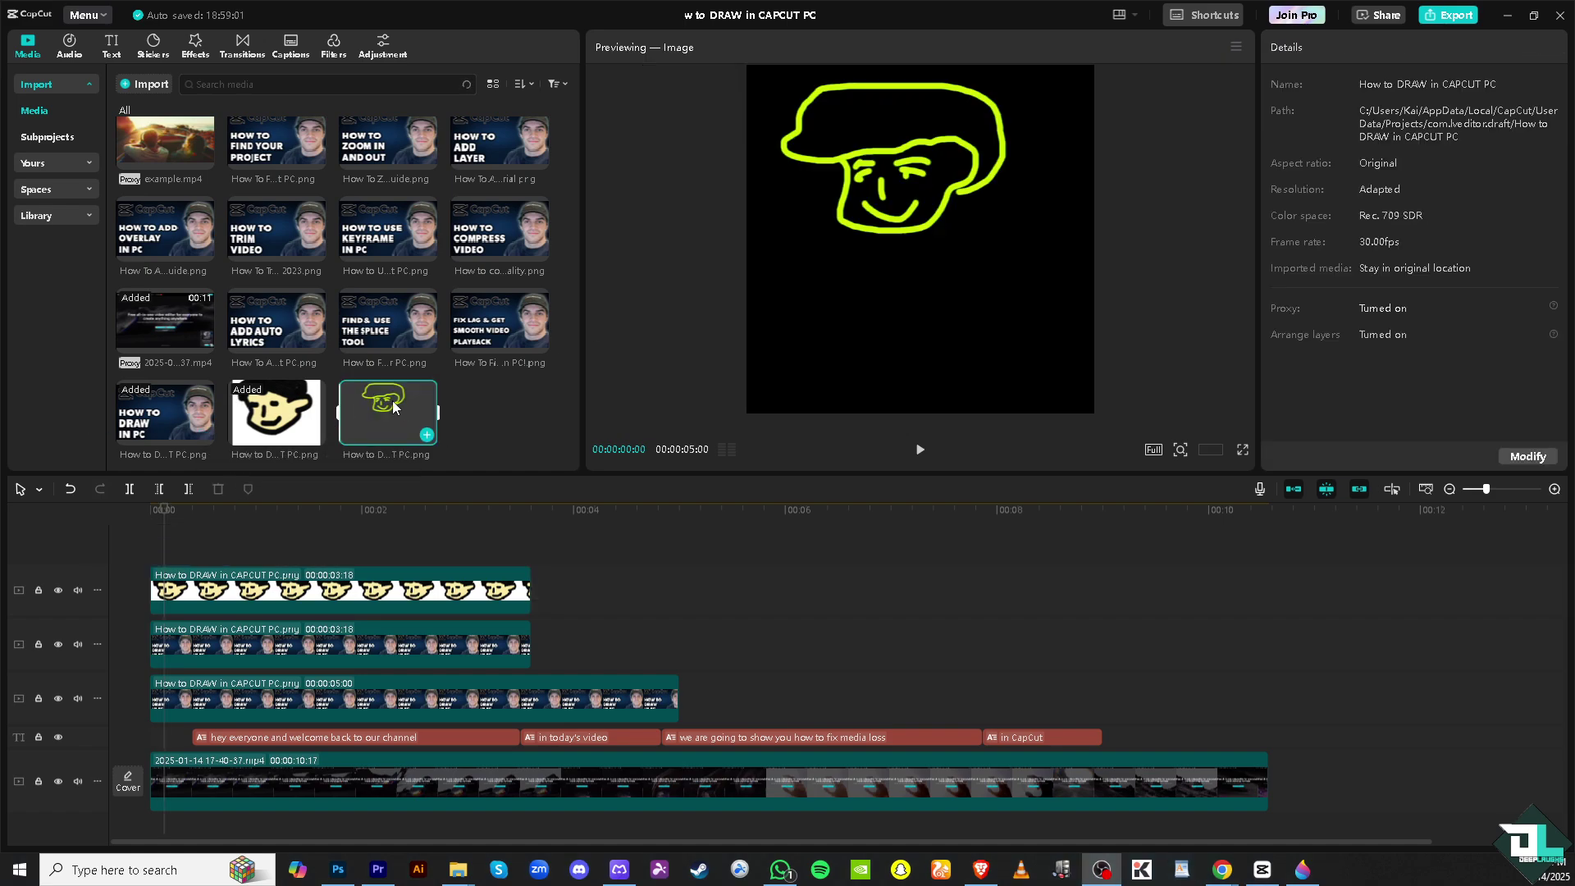
Add the lime face PNG on a new top track at position 152, -130 and play back the overlays
{"action": "left_click_drag", "start_coordinate": [392, 400], "coordinate": [147, 538]}
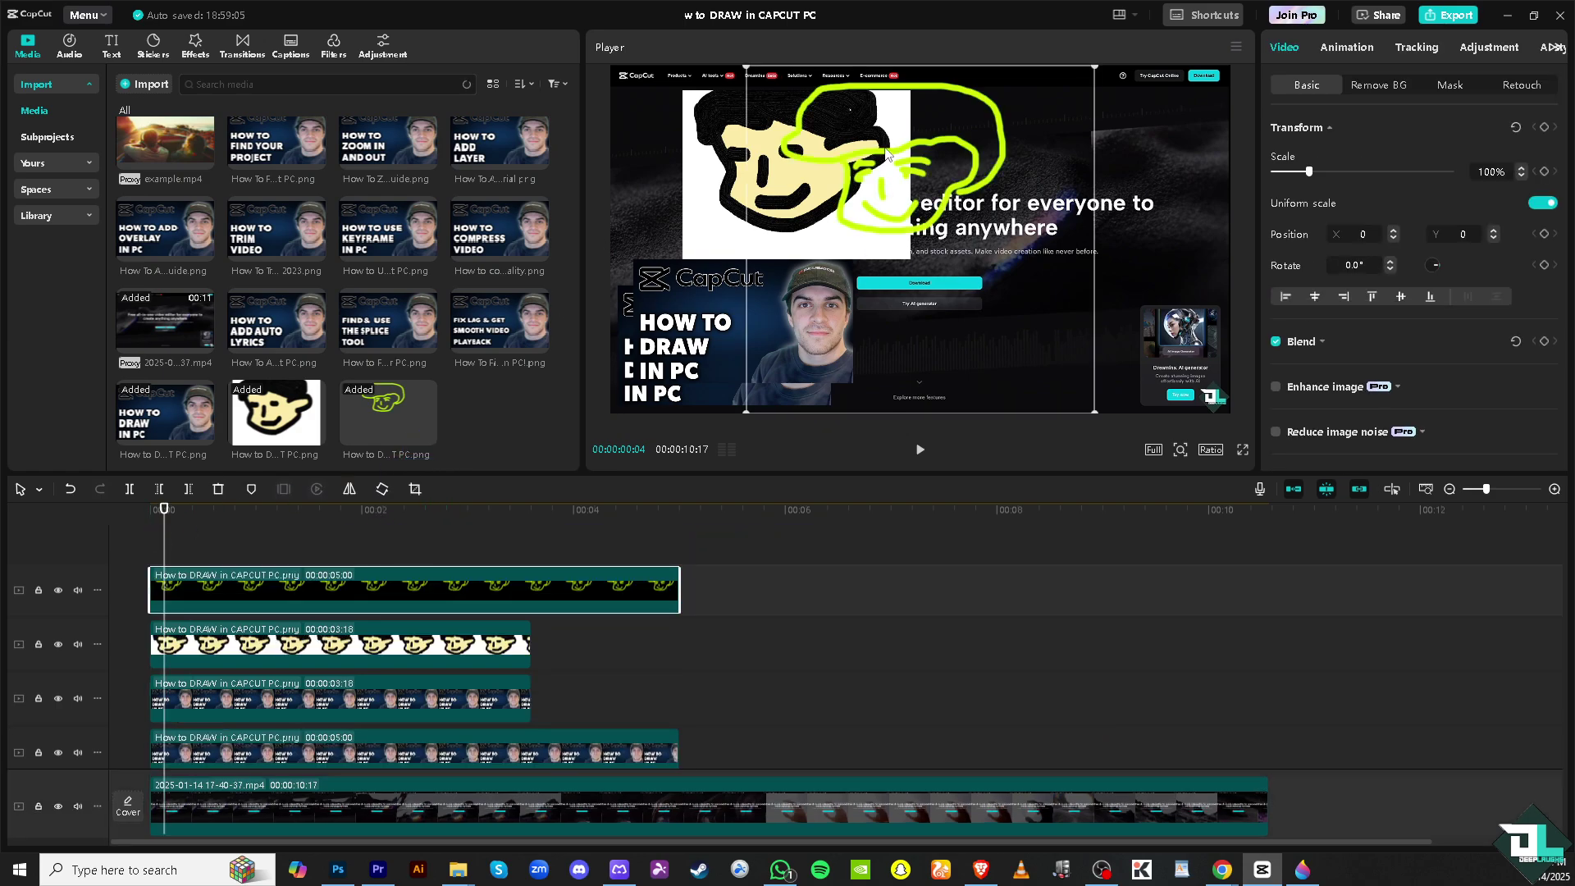
{"action": "left_click_drag", "start_coordinate": [886, 151], "coordinate": [911, 172]}
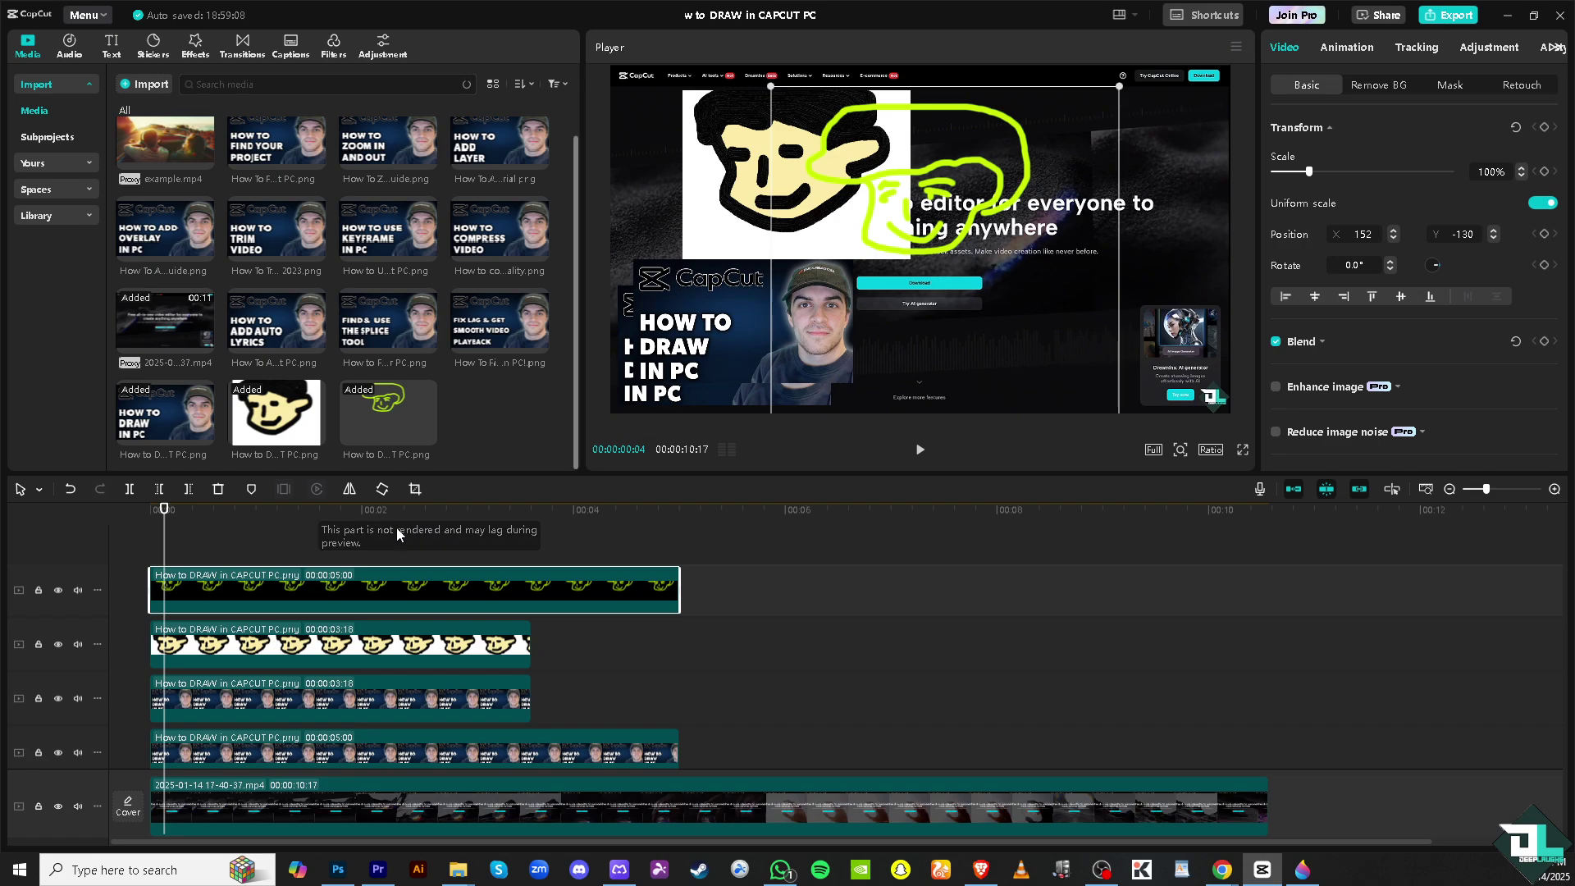
{"action": "left_click", "coordinate": [918, 450]}
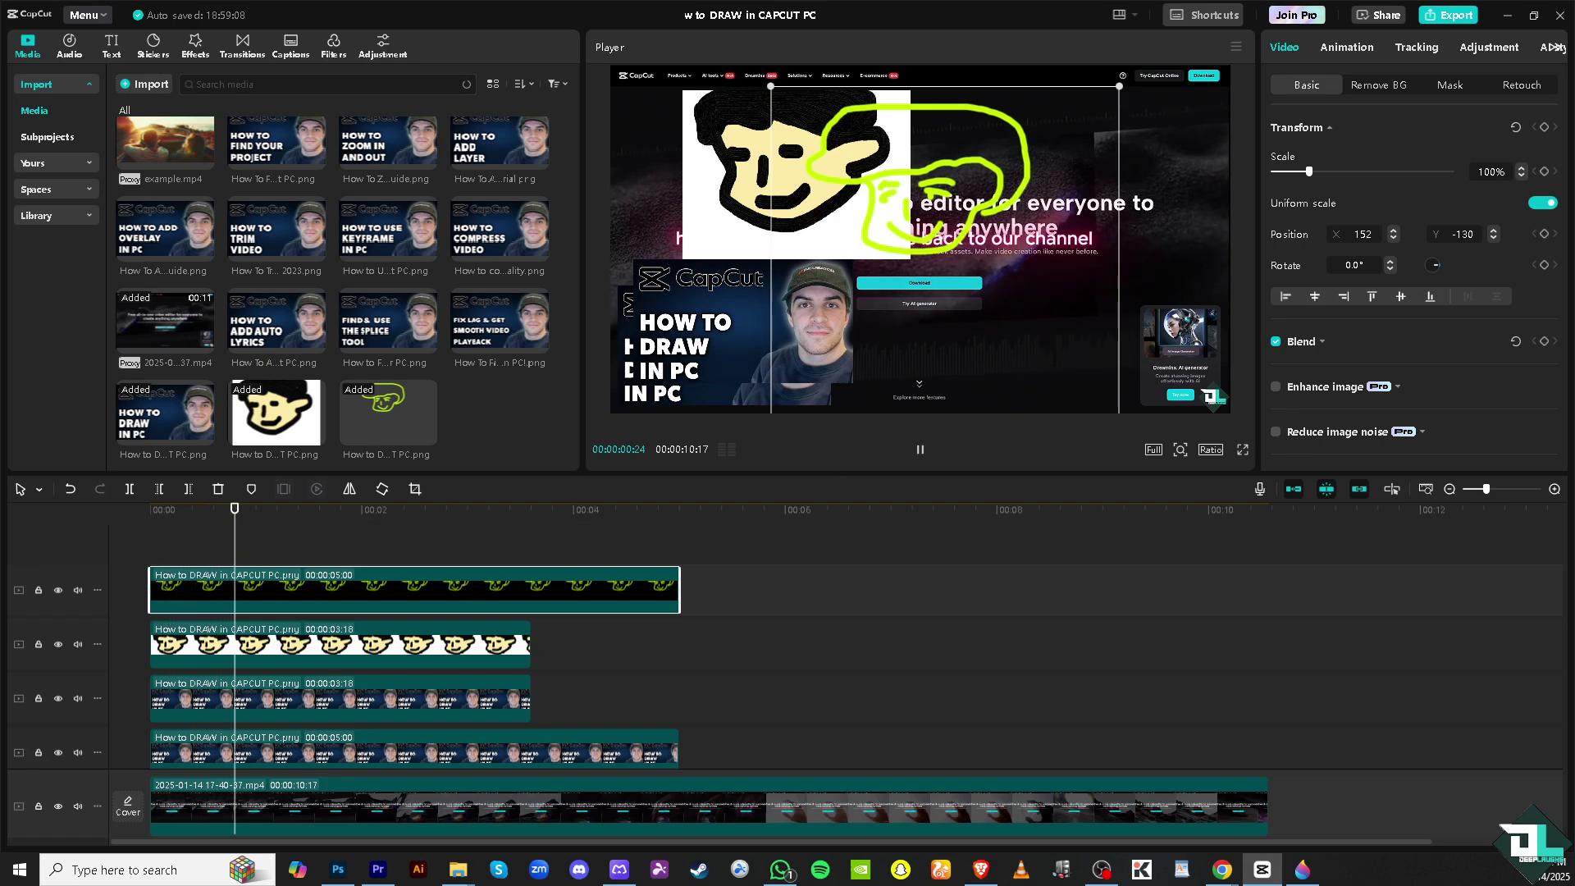